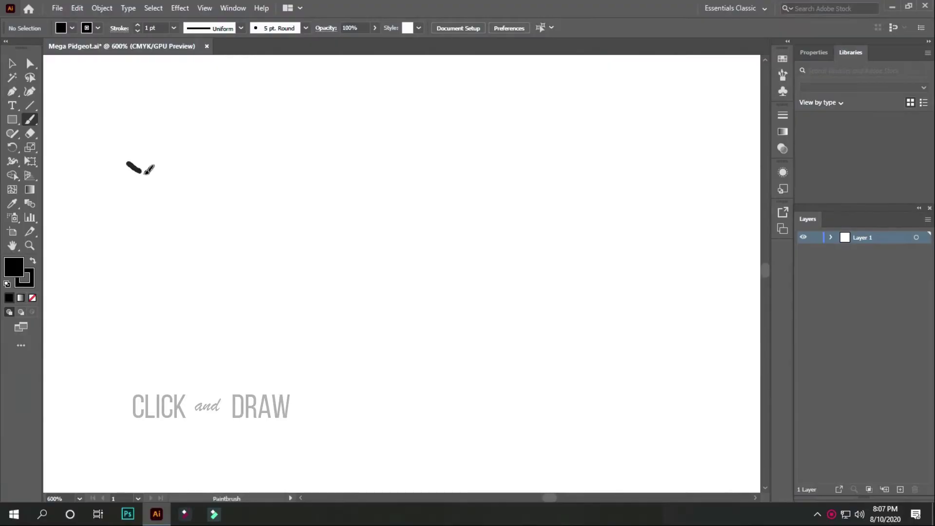
# - Brush the upper beak outline, with its long curved top, hooked tip and lower edge
pyautogui.moveTo(148, 169)
pyautogui.mouseDown()
pyautogui.moveTo(337, 220)
pyautogui.moveTo(439, 306)
pyautogui.moveTo(534, 366)
pyautogui.mouseUp()
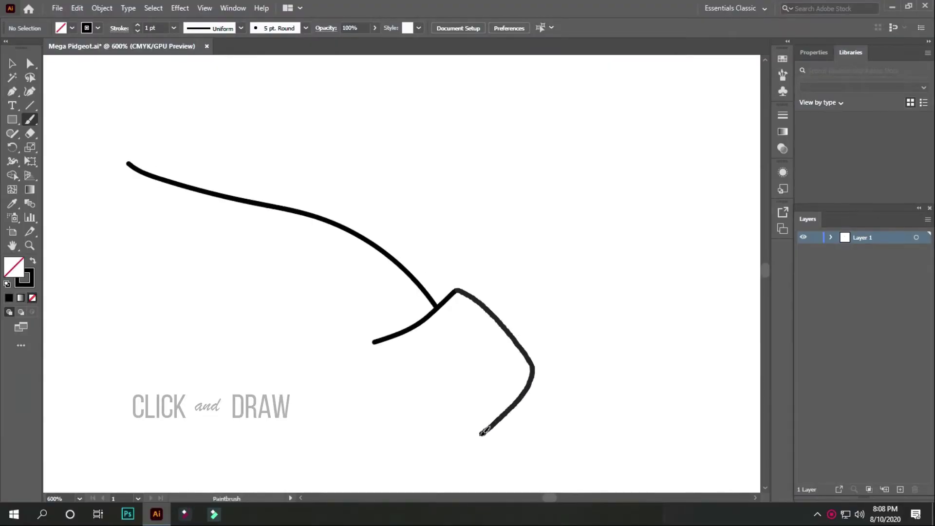
pyautogui.moveTo(483, 432)
pyautogui.mouseDown()
pyautogui.moveTo(454, 358)
pyautogui.moveTo(374, 342)
pyautogui.mouseUp()
pyautogui.moveTo(353, 300); pyautogui.dragTo(431, 314)
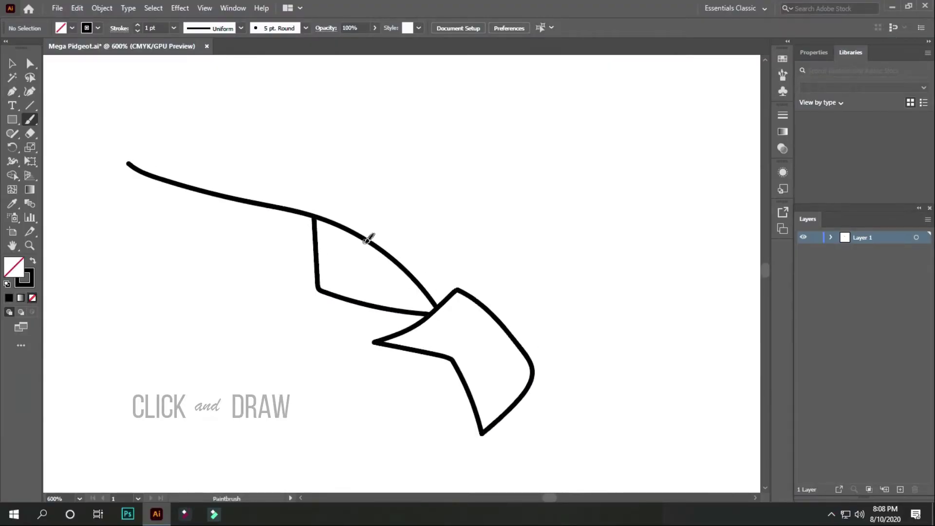
pyautogui.moveTo(376, 300)
pyautogui.mouseDown()
pyautogui.moveTo(414, 281)
pyautogui.moveTo(403, 397)
pyautogui.moveTo(459, 426)
pyautogui.moveTo(480, 351)
pyautogui.moveTo(401, 375)
pyautogui.moveTo(447, 420)
pyautogui.mouseUp()
pyautogui.scroll(-1, 390, 302)
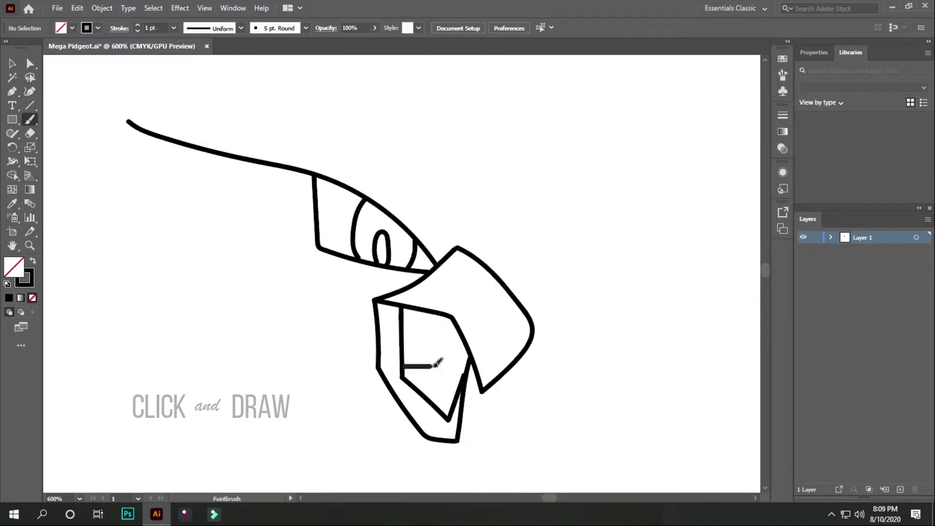
# - Add the open beak's inner lines, the right cheek and eye, and begin the crest
pyautogui.moveTo(402, 371); pyautogui.dragTo(470, 378)
pyautogui.hotkey('ctrl', '-')
pyautogui.scroll(2, 469, 357)
pyautogui.moveTo(431, 349)
pyautogui.mouseDown()
pyautogui.moveTo(487, 312)
pyautogui.moveTo(492, 279)
pyautogui.moveTo(425, 306)
pyautogui.mouseUp()
pyautogui.scroll(-3, 399, 302)
pyautogui.moveTo(174, 349); pyautogui.dragTo(186, 341)
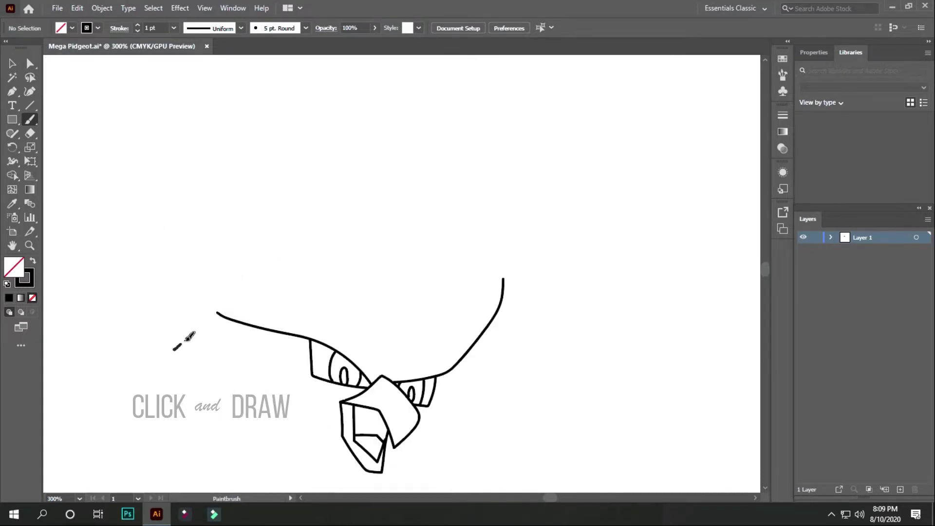
# - Draw the layered crest: right side, cross line, inner lines, outer outline and middle line
pyautogui.moveTo(378, 364); pyautogui.dragTo(375, 369)
pyautogui.moveTo(232, 301); pyautogui.dragTo(314, 308)
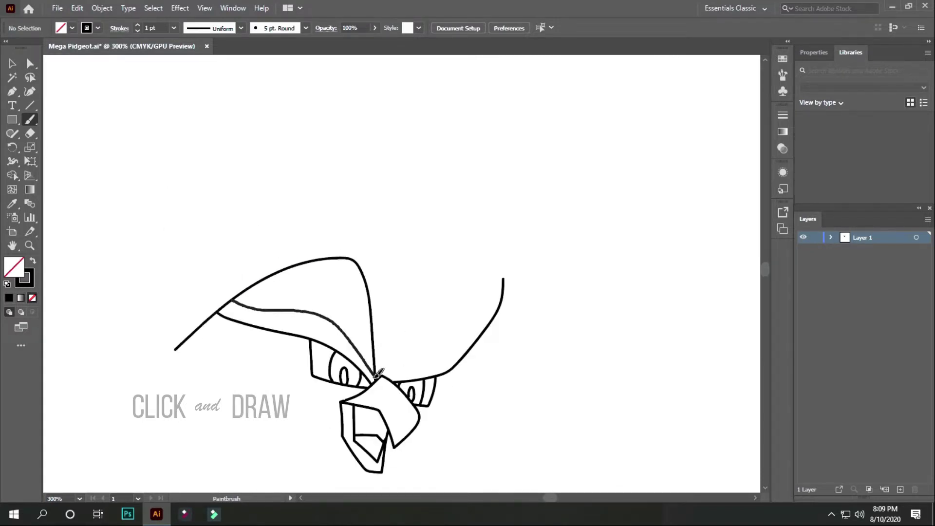
pyautogui.scroll(1, 379, 373)
pyautogui.moveTo(370, 331)
pyautogui.mouseDown()
pyautogui.moveTo(298, 244)
pyautogui.moveTo(363, 336)
pyautogui.mouseUp()
pyautogui.moveTo(102, 363)
pyautogui.mouseDown()
pyautogui.moveTo(209, 251)
pyautogui.moveTo(390, 265)
pyautogui.moveTo(387, 404)
pyautogui.mouseUp()
pyautogui.moveTo(178, 288)
pyautogui.mouseDown()
pyautogui.moveTo(316, 219)
pyautogui.moveTo(385, 370)
pyautogui.mouseUp()
pyautogui.moveTo(466, 273); pyautogui.dragTo(403, 283)
# - Add the long wing-like stroke reaching right and spike strokes beside the beak
pyautogui.moveTo(403, 282)
pyautogui.mouseDown()
pyautogui.moveTo(470, 140)
pyautogui.moveTo(423, 306)
pyautogui.mouseUp()
pyautogui.moveTo(515, 234)
pyautogui.mouseDown()
pyautogui.moveTo(631, 142)
pyautogui.moveTo(620, 209)
pyautogui.mouseUp()
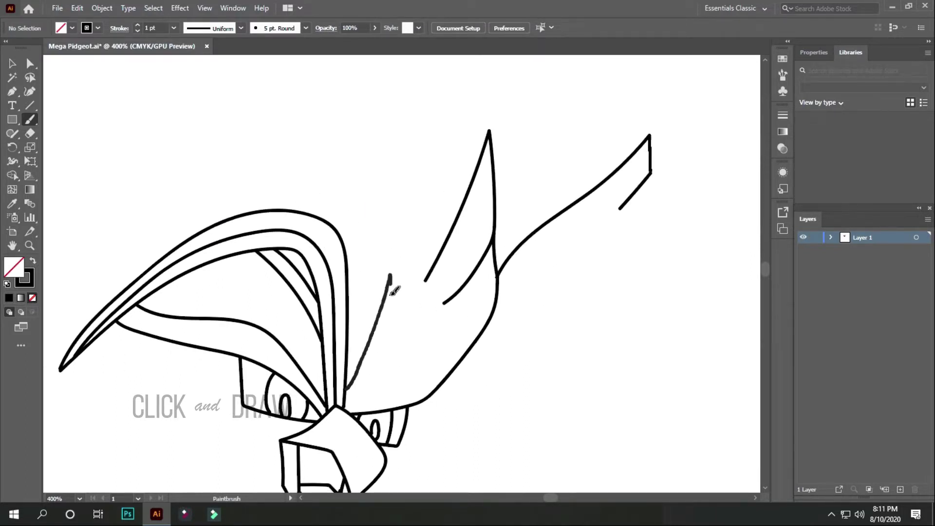
pyautogui.moveTo(389, 292); pyautogui.dragTo(378, 380)
pyautogui.moveTo(425, 224); pyautogui.dragTo(381, 153)
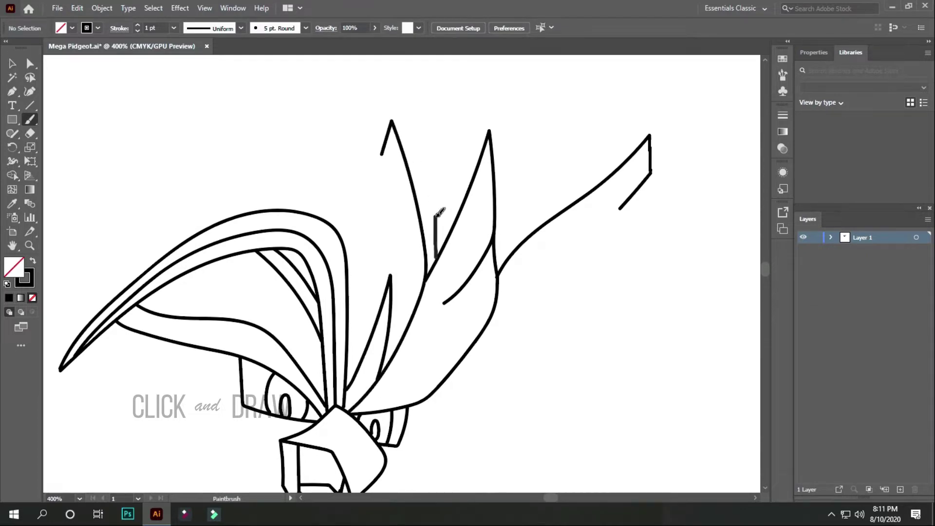
pyautogui.moveTo(436, 258)
pyautogui.mouseDown()
pyautogui.moveTo(469, 191)
pyautogui.moveTo(439, 228)
pyautogui.moveTo(398, 336)
pyautogui.moveTo(285, 233)
pyautogui.moveTo(381, 285)
pyautogui.mouseUp()
pyautogui.scroll(-2, 442, 195)
pyautogui.keyDown('alt'); pyautogui.scroll(-2, 398, 336); pyautogui.keyUp('alt')
pyautogui.scroll(3, 339, 187)
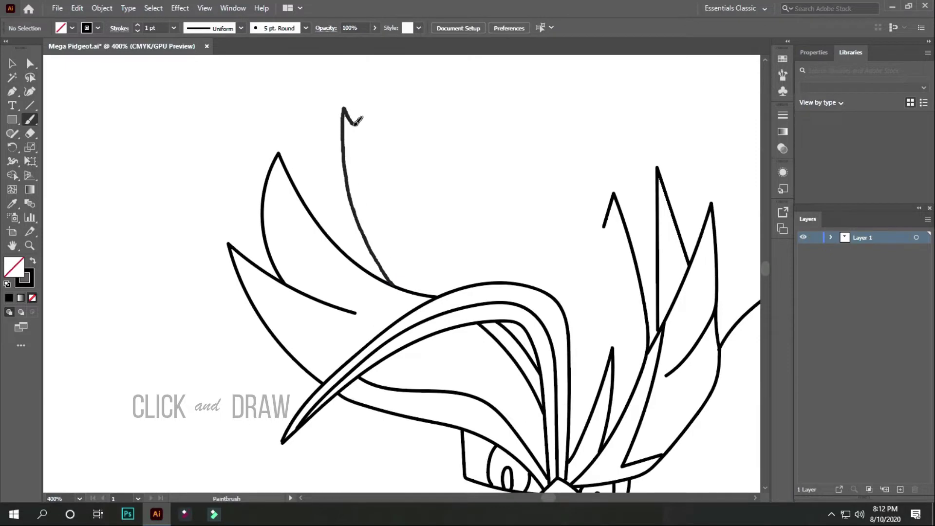
# - Draw a curved plume and spiky head plumes above the crest
pyautogui.moveTo(355, 351)
pyautogui.mouseDown()
pyautogui.moveTo(390, 139)
pyautogui.moveTo(470, 239)
pyautogui.moveTo(523, 363)
pyautogui.mouseUp()
pyautogui.keyDown('alt'); pyautogui.scroll(3, 438, 220); pyautogui.keyUp('alt')
pyautogui.moveTo(414, 195); pyautogui.dragTo(472, 229)
pyautogui.keyDown('alt'); pyautogui.scroll(-4, 472, 229); pyautogui.keyUp('alt')
pyautogui.moveTo(111, 191); pyautogui.dragTo(136, 216)
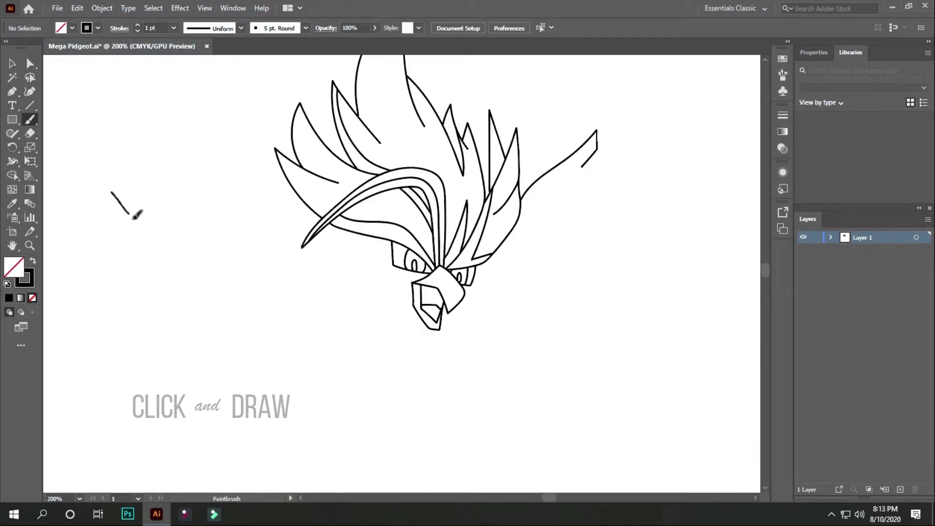
# - Draw the two parallel neck lines running from the head down past the beak
pyautogui.moveTo(270, 290); pyautogui.dragTo(363, 333)
pyautogui.keyDown('alt'); pyautogui.scroll(1, 366, 312); pyautogui.keyUp('alt')
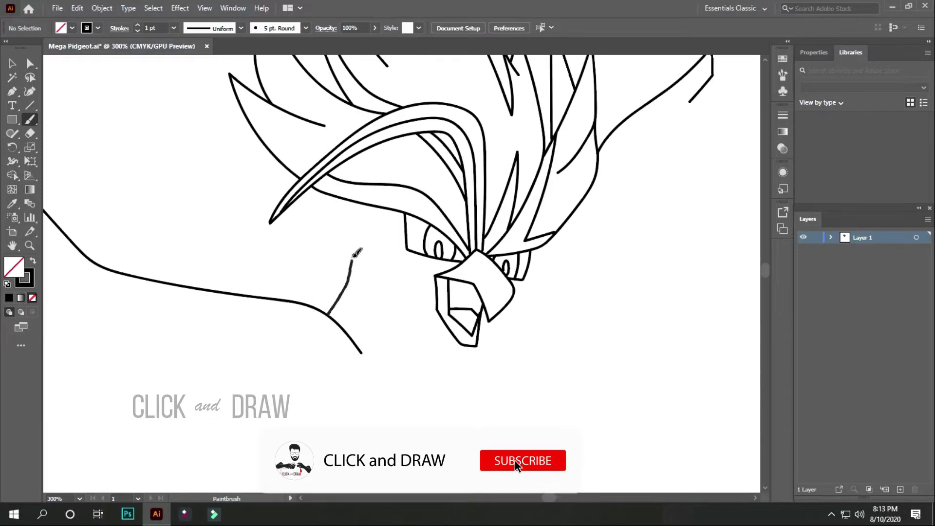
pyautogui.moveTo(357, 252); pyautogui.dragTo(387, 200)
pyautogui.keyDown('alt'); pyautogui.scroll(1, 387, 200); pyautogui.keyUp('alt')
pyautogui.moveTo(337, 343); pyautogui.dragTo(385, 181)
pyautogui.moveTo(369, 231); pyautogui.dragTo(421, 345)
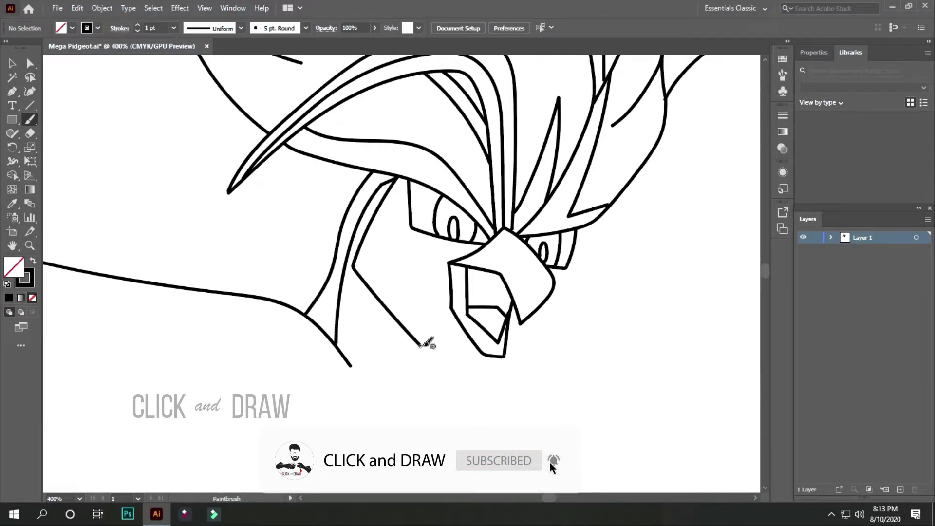
pyautogui.keyDown('alt'); pyautogui.scroll(-2, 394, 282); pyautogui.keyUp('alt')
# - Draw the long band sweeping to the left and close off its tip
pyautogui.moveTo(157, 147); pyautogui.dragTo(211, 211)
pyautogui.keyDown('alt'); pyautogui.scroll(1, 180, 176); pyautogui.keyUp('alt')
pyautogui.moveTo(336, 286)
pyautogui.mouseDown()
pyautogui.moveTo(519, 379)
pyautogui.moveTo(526, 353)
pyautogui.mouseUp()
pyautogui.scroll(1, 518, 379)
pyautogui.keyDown('alt'); pyautogui.scroll(-2, 579, 260); pyautogui.keyUp('alt')
# - Add neck strokes under the head, a stroke below the beak and strokes on the right side
pyautogui.moveTo(417, 117); pyautogui.dragTo(341, 208)
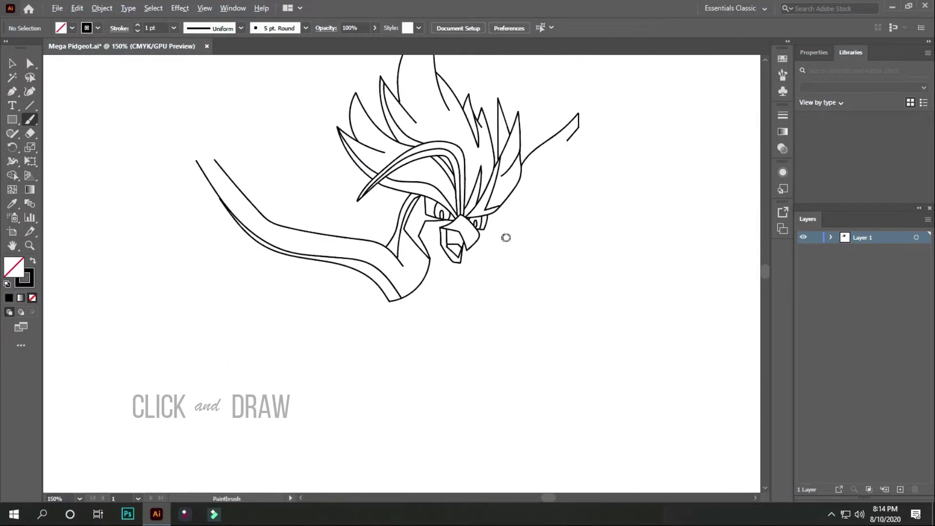
pyautogui.keyDown('alt'); pyautogui.scroll(1, 507, 218); pyautogui.keyUp('alt')
pyautogui.moveTo(484, 189)
pyautogui.mouseDown()
pyautogui.moveTo(444, 270)
pyautogui.moveTo(551, 211)
pyautogui.mouseUp()
pyautogui.keyDown('alt'); pyautogui.scroll(1, 453, 251); pyautogui.keyUp('alt')
pyautogui.keyDown('alt'); pyautogui.scroll(-2, 453, 258); pyautogui.keyUp('alt')
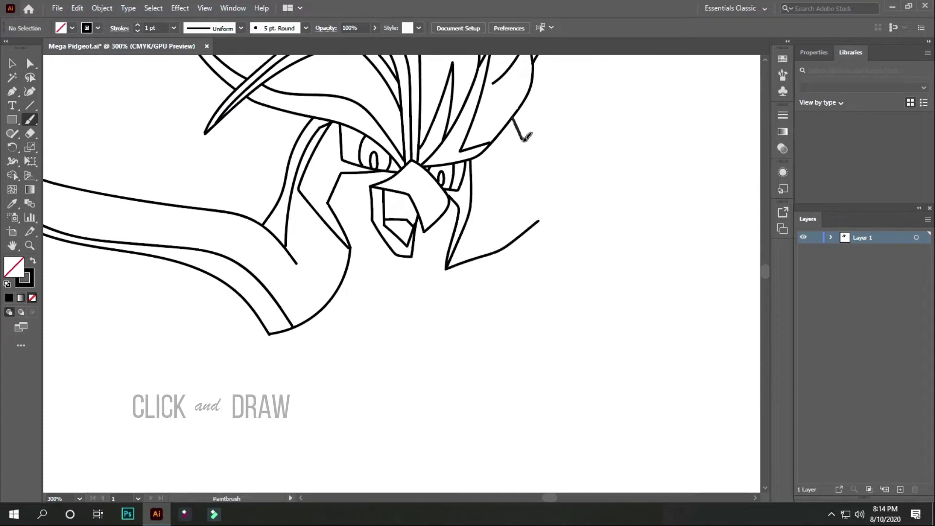
pyautogui.moveTo(527, 117); pyautogui.dragTo(527, 232)
pyautogui.scroll(-2, 526, 232)
# - Outline the rounded body below the head
pyautogui.moveTo(371, 370); pyautogui.dragTo(394, 374)
pyautogui.moveTo(507, 212); pyautogui.dragTo(491, 155)
pyautogui.keyDown('alt'); pyautogui.scroll(-1, 491, 155); pyautogui.keyUp('alt')
pyautogui.moveTo(397, 153); pyautogui.dragTo(427, 139)
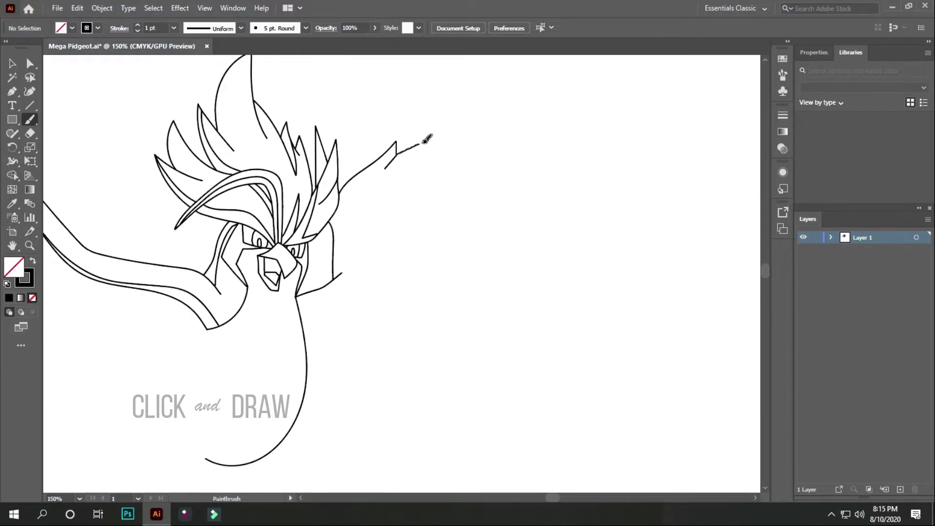
# - Draw the right wing's starting hook and its long upper edge out to the tip
pyautogui.moveTo(732, 99); pyautogui.dragTo(663, 151)
pyautogui.keyDown('alt'); pyautogui.scroll(1, 682, 166); pyautogui.keyUp('alt')
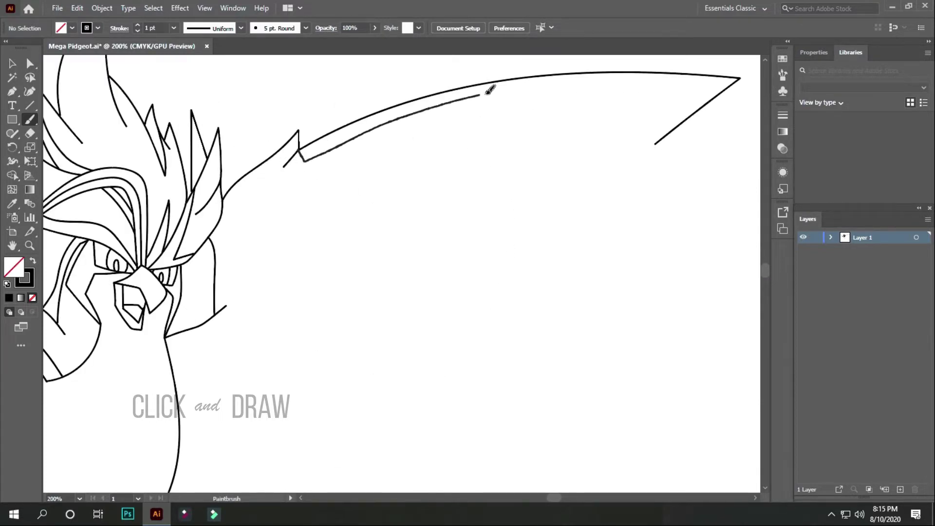
pyautogui.moveTo(674, 78); pyautogui.dragTo(738, 79)
pyautogui.scroll(1, 738, 80)
pyautogui.moveTo(369, 228); pyautogui.dragTo(484, 200)
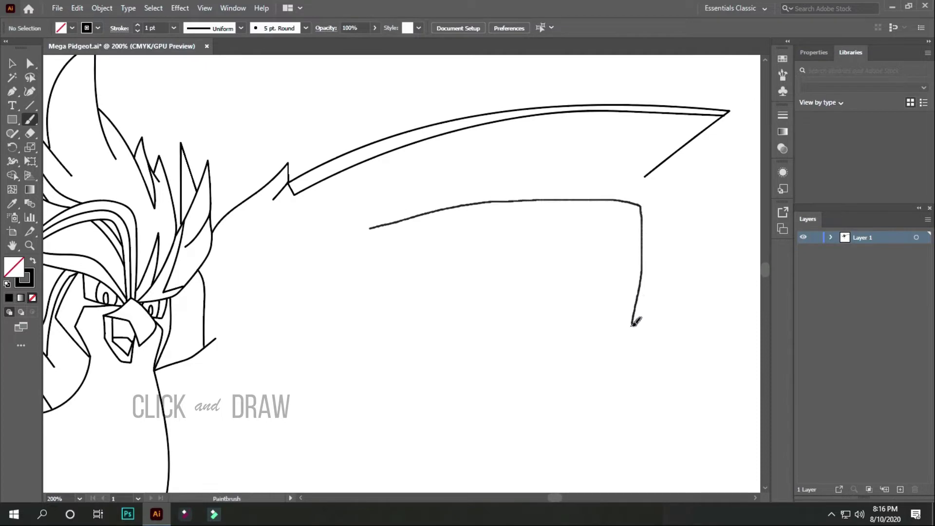
# - Add wing outlines, a rising wing edge and a line from the tip down-left
pyautogui.moveTo(460, 301); pyautogui.dragTo(555, 355)
pyautogui.keyDown('alt'); pyautogui.scroll(1, 555, 355); pyautogui.keyUp('alt')
pyautogui.moveTo(348, 295); pyautogui.dragTo(475, 433)
pyautogui.keyDown('alt'); pyautogui.scroll(1, 475, 434); pyautogui.keyUp('alt')
pyautogui.moveTo(212, 382)
pyautogui.mouseDown()
pyautogui.moveTo(257, 228)
pyautogui.moveTo(429, 115)
pyautogui.mouseUp()
pyautogui.moveTo(472, 155); pyautogui.dragTo(317, 227)
pyautogui.scroll(-2, 432, 145)
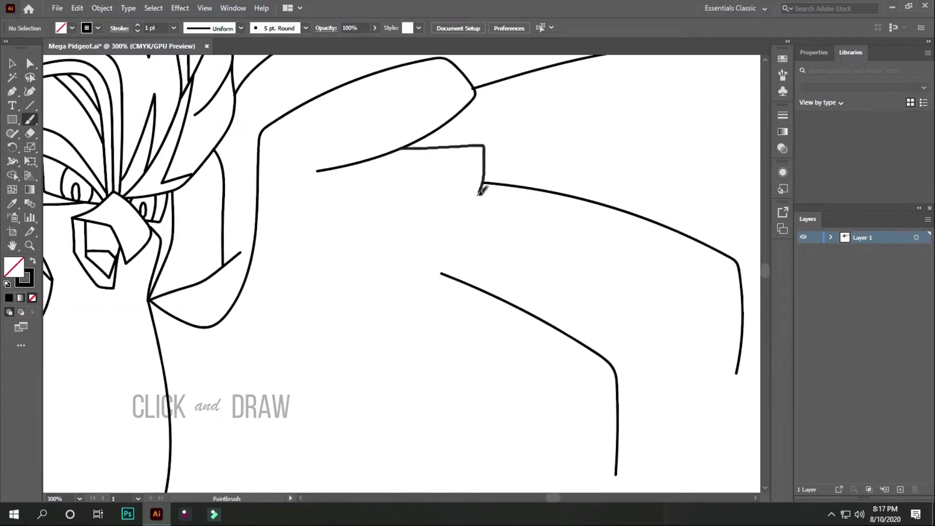
# - Outline a row of layered feathers running down-left from the wing corner
pyautogui.moveTo(481, 191); pyautogui.dragTo(328, 239)
pyautogui.scroll(-2, 328, 238)
pyautogui.moveTo(443, 218); pyautogui.dragTo(504, 214)
pyautogui.hscroll(-2, 504, 214)
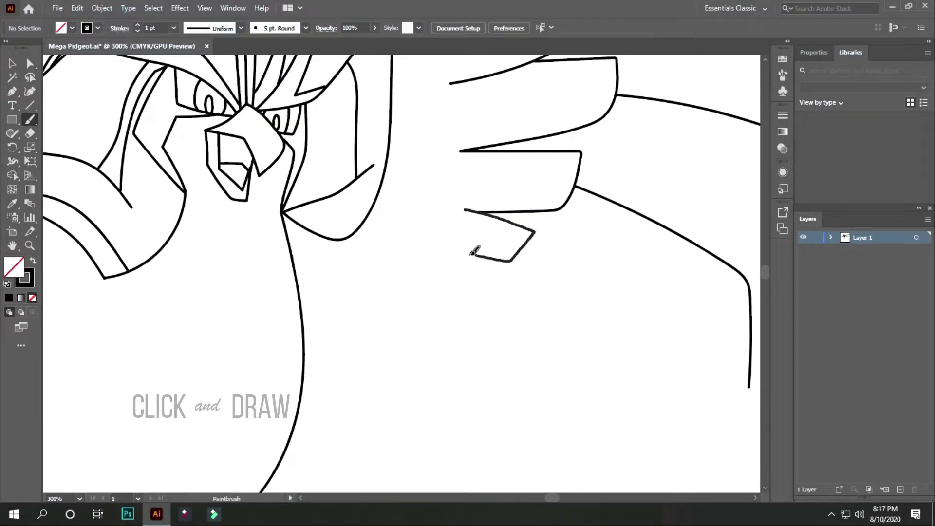
pyautogui.moveTo(473, 251); pyautogui.dragTo(447, 262)
pyautogui.moveTo(382, 286); pyautogui.dragTo(364, 275)
pyautogui.moveTo(319, 302); pyautogui.dragTo(408, 310)
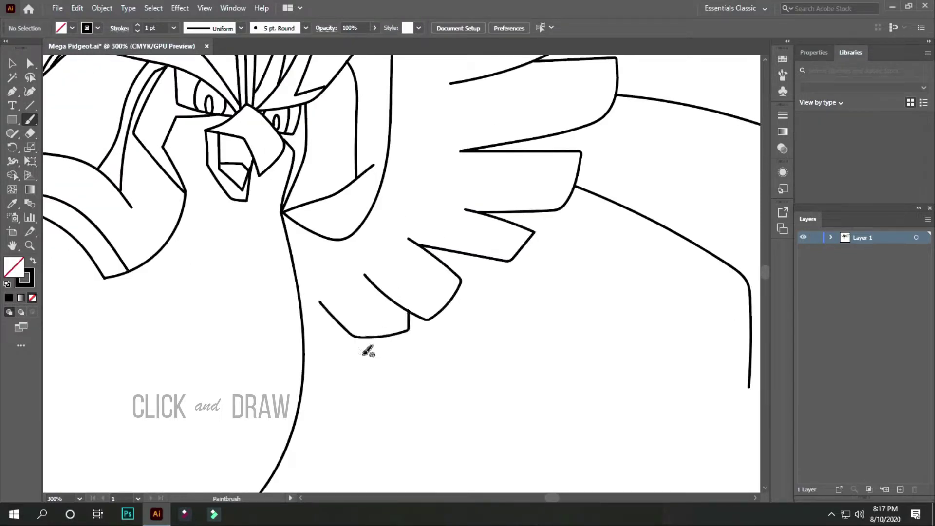
# - Draw the long line along the right wing's base
pyautogui.scroll(5, 355, 336)
pyautogui.hscroll(2, 355, 335)
pyautogui.moveTo(242, 418); pyautogui.dragTo(310, 361)
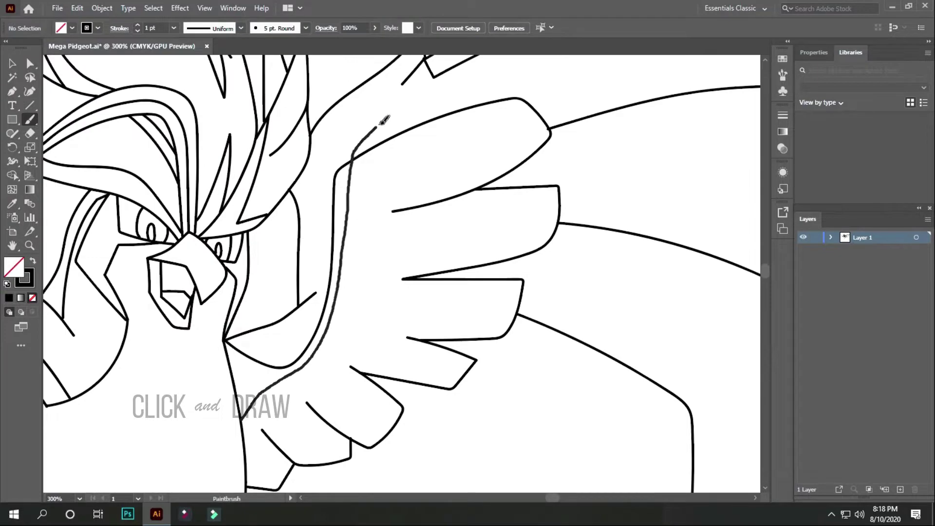
pyautogui.moveTo(385, 120); pyautogui.dragTo(442, 72)
pyautogui.scroll(-2, 255, 402)
pyautogui.hscroll(3, 255, 402)
# - Add strokes across the wing and a long wing line out to the right
pyautogui.moveTo(301, 334); pyautogui.dragTo(359, 257)
pyautogui.scroll(-1, 359, 257)
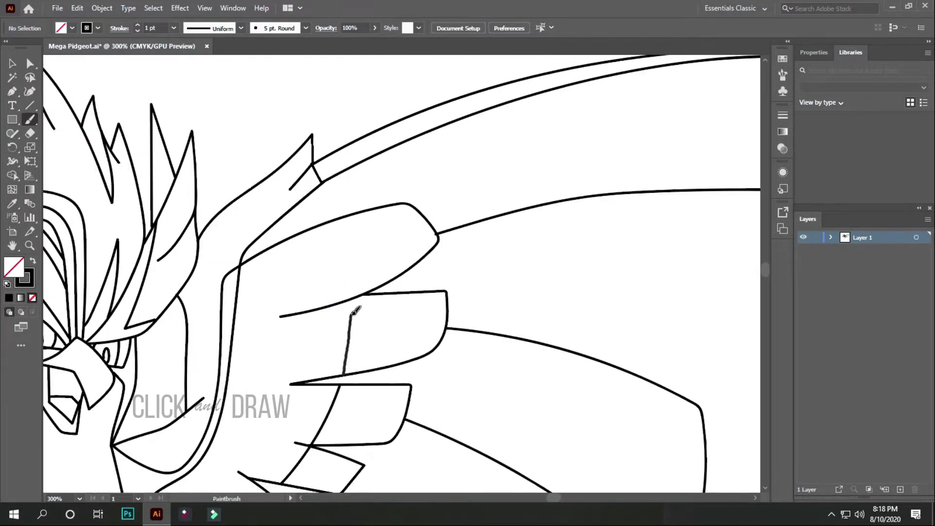
pyautogui.moveTo(359, 313); pyautogui.dragTo(481, 129)
pyautogui.scroll(1, 480, 130)
pyautogui.moveTo(547, 154); pyautogui.dragTo(609, 102)
pyautogui.moveTo(491, 188); pyautogui.dragTo(551, 189)
# - Draw the angled stroke on the lower right wing
pyautogui.moveTo(587, 313)
pyautogui.mouseDown()
pyautogui.moveTo(393, 291)
pyautogui.moveTo(521, 246)
pyautogui.mouseUp()
pyautogui.scroll(-3, 393, 291)
pyautogui.hscroll(-2, 392, 291)
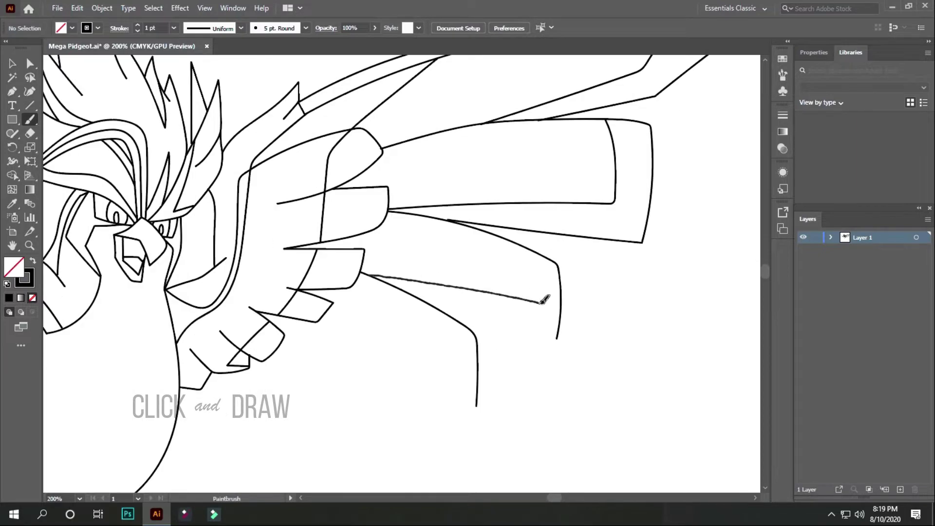
pyautogui.moveTo(560, 337); pyautogui.dragTo(561, 337)
pyautogui.scroll(1, 562, 337)
# - Outline the lower wing feathers and the long lower wing line beside the body
pyautogui.moveTo(244, 373)
pyautogui.mouseDown()
pyautogui.moveTo(274, 369)
pyautogui.moveTo(296, 319)
pyautogui.mouseUp()
pyautogui.moveTo(308, 343)
pyautogui.mouseDown()
pyautogui.moveTo(382, 334)
pyautogui.moveTo(344, 286)
pyautogui.mouseUp()
pyautogui.moveTo(385, 331)
pyautogui.mouseDown()
pyautogui.moveTo(451, 327)
pyautogui.moveTo(545, 285)
pyautogui.moveTo(485, 218)
pyautogui.mouseUp()
pyautogui.moveTo(517, 246); pyautogui.dragTo(696, 339)
pyautogui.moveTo(485, 218); pyautogui.dragTo(682, 292)
# - Trace the body's lower curve down to a zigzag stroke at the leg line
pyautogui.scroll(-5, 681, 284)
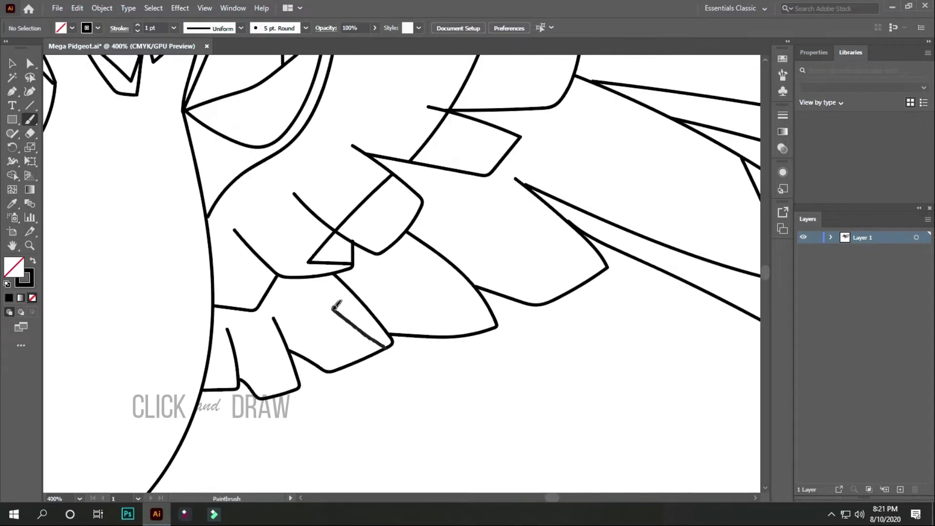
pyautogui.moveTo(325, 294); pyautogui.dragTo(374, 310)
pyautogui.moveTo(377, 264); pyautogui.dragTo(448, 216)
pyautogui.moveTo(434, 225); pyautogui.dragTo(500, 166)
pyautogui.scroll(-5, 478, 195)
pyautogui.moveTo(476, 119); pyautogui.dragTo(425, 218)
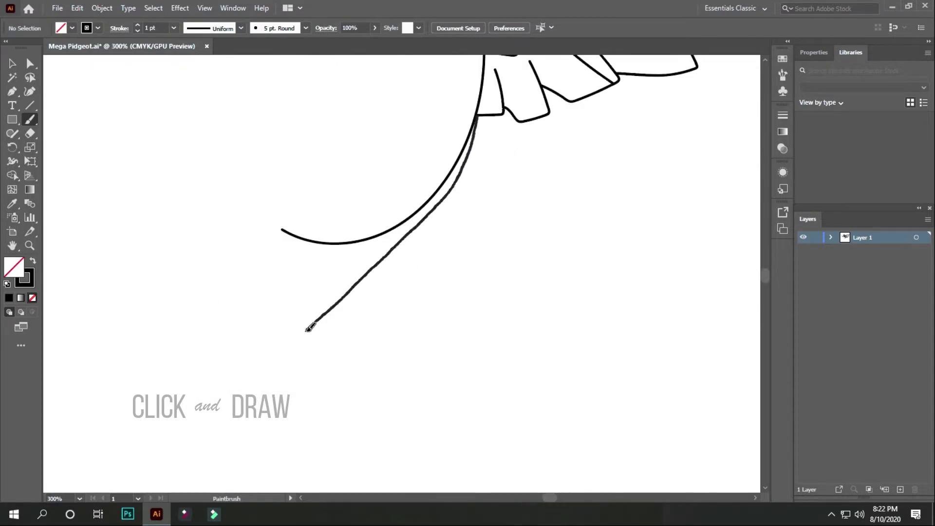
pyautogui.moveTo(308, 330); pyautogui.dragTo(311, 362)
pyautogui.moveTo(259, 335); pyautogui.dragTo(311, 362)
# - Draw the tail: long edge, dividing line, right-hand panel and curved bands across the feathers
pyautogui.hotkey('ctrl', '-')
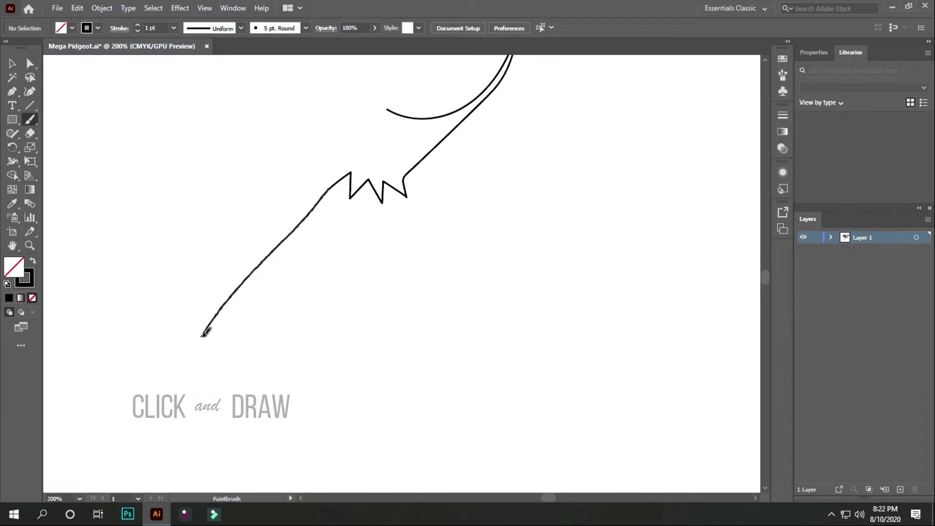
pyautogui.moveTo(203, 335); pyautogui.dragTo(348, 393)
pyautogui.hotkey('ctrl', '+')
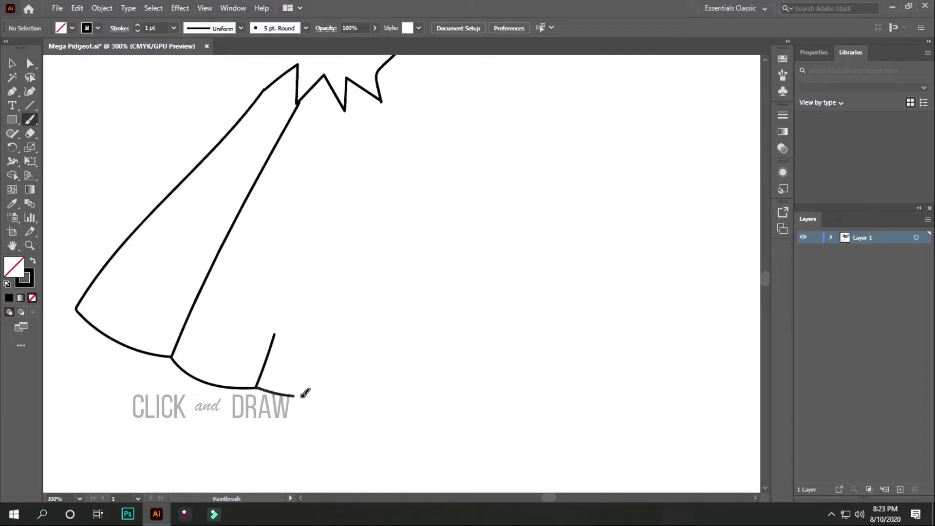
pyautogui.moveTo(361, 282)
pyautogui.mouseDown()
pyautogui.moveTo(366, 94)
pyautogui.moveTo(493, 311)
pyautogui.moveTo(357, 376)
pyautogui.moveTo(350, 355)
pyautogui.mouseUp()
pyautogui.moveTo(92, 283)
pyautogui.mouseDown()
pyautogui.moveTo(307, 316)
pyautogui.moveTo(481, 303)
pyautogui.mouseUp()
pyautogui.moveTo(204, 160)
pyautogui.mouseDown()
pyautogui.moveTo(309, 208)
pyautogui.moveTo(421, 187)
pyautogui.mouseUp()
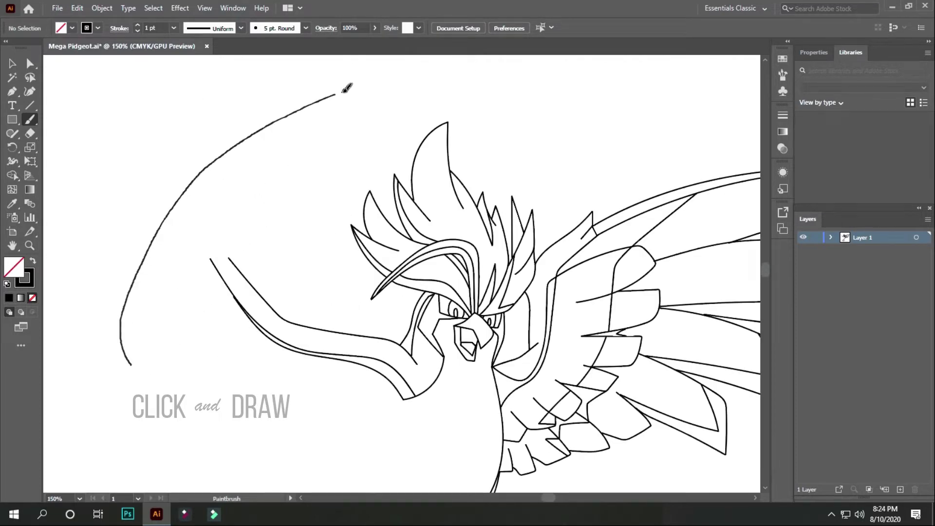
# - Outline the left wing's outer curve and its long curved feathers
pyautogui.moveTo(161, 209)
pyautogui.mouseDown()
pyautogui.moveTo(292, 142)
pyautogui.moveTo(450, 117)
pyautogui.moveTo(314, 200)
pyautogui.moveTo(372, 179)
pyautogui.mouseUp()
pyautogui.moveTo(249, 195)
pyautogui.mouseDown()
pyautogui.moveTo(336, 130)
pyautogui.moveTo(362, 96)
pyautogui.mouseUp()
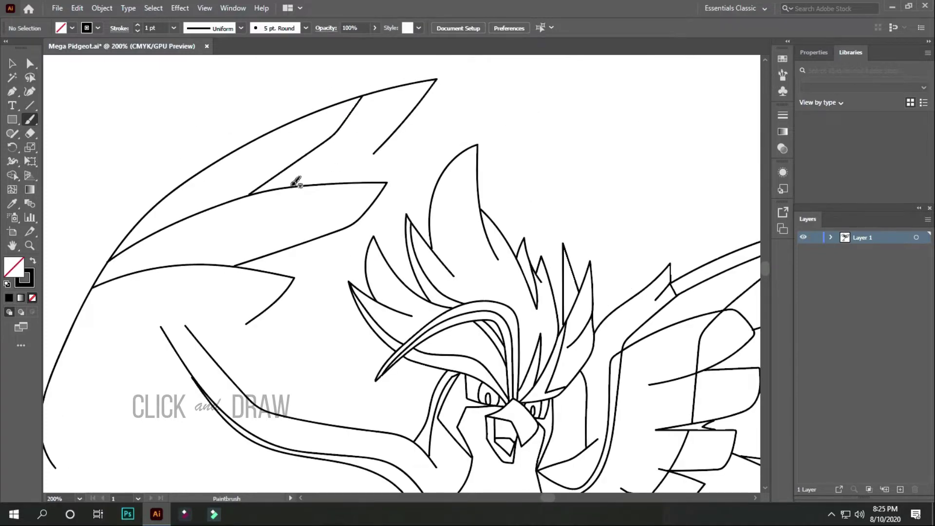
pyautogui.moveTo(198, 151); pyautogui.dragTo(376, 152)
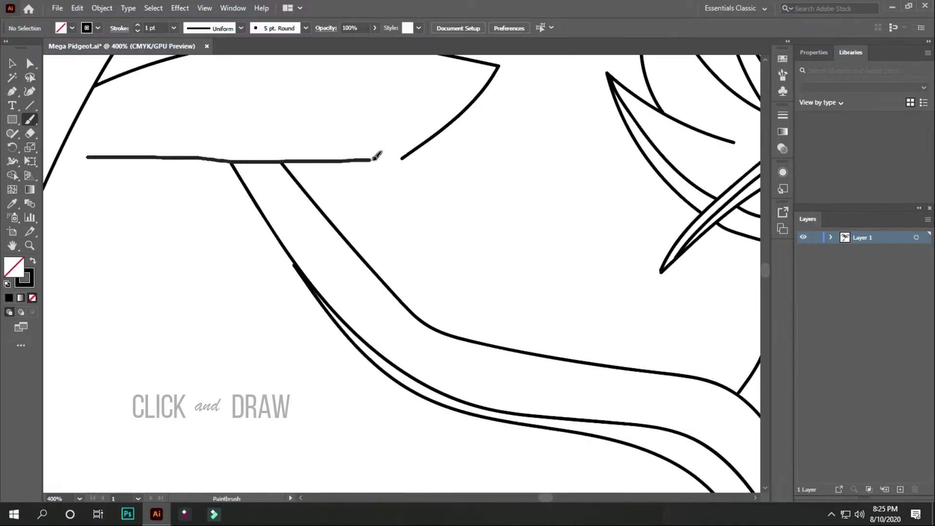
pyautogui.moveTo(111, 132); pyautogui.dragTo(162, 137)
pyautogui.moveTo(216, 97); pyautogui.dragTo(168, 82)
pyautogui.moveTo(114, 119); pyautogui.dragTo(140, 113)
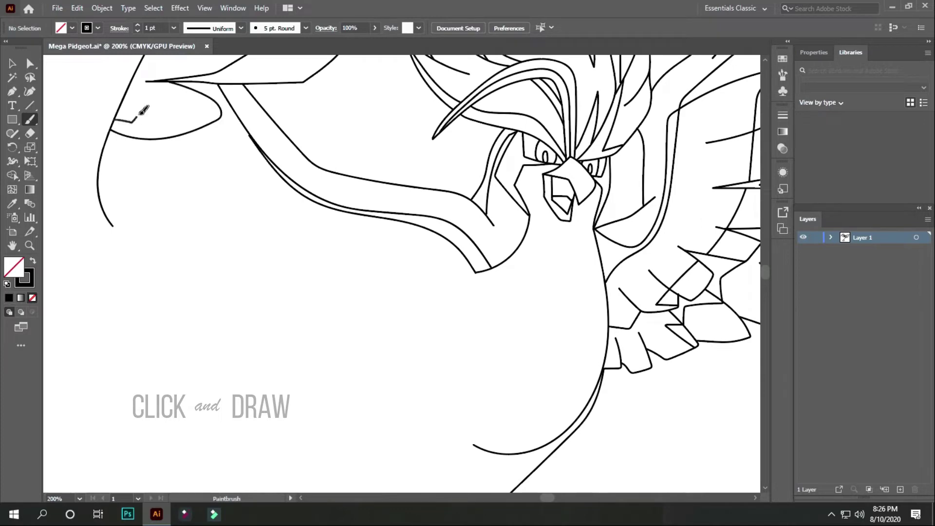
# - Draw the curved feathers running down the left wing's lower side
pyautogui.moveTo(164, 215); pyautogui.dragTo(204, 239)
pyautogui.moveTo(263, 220); pyautogui.dragTo(206, 244)
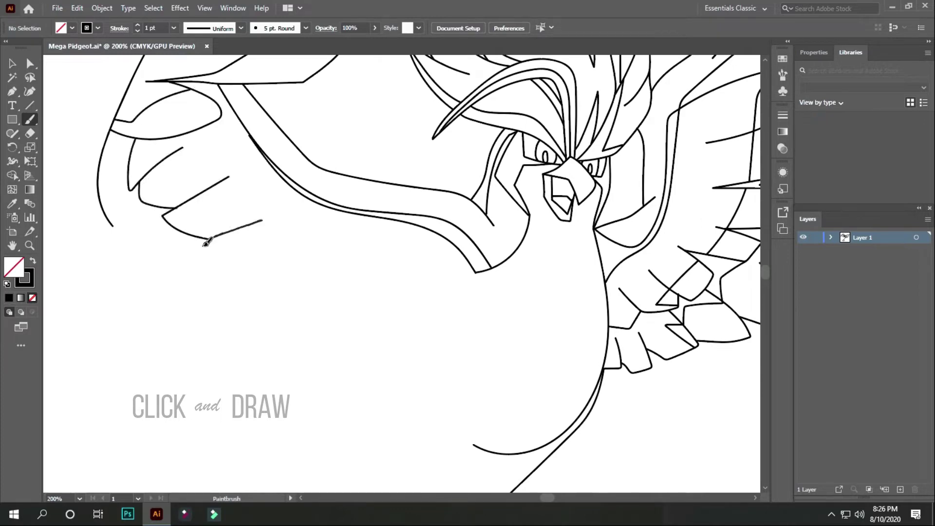
pyautogui.moveTo(268, 258); pyautogui.dragTo(319, 278)
pyautogui.scroll(-2, 350, 211)
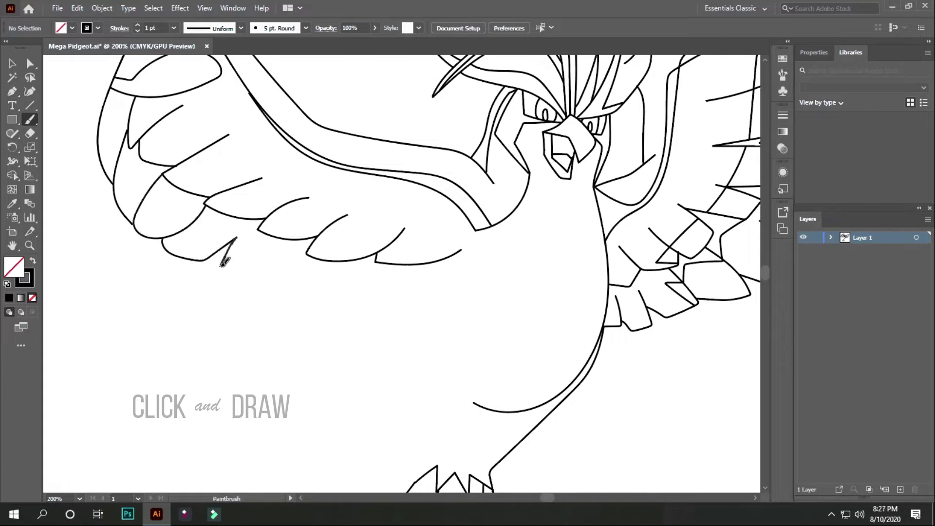
# - Add a scalloped lower wing feather and the zigzag leg tuft below the body
pyautogui.moveTo(342, 262)
pyautogui.mouseDown()
pyautogui.moveTo(355, 294)
pyautogui.moveTo(436, 245)
pyautogui.mouseUp()
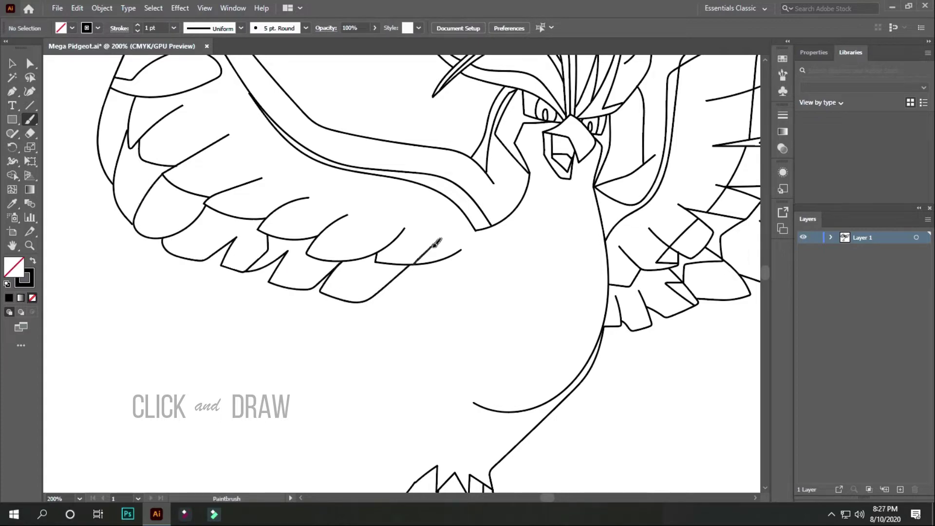
pyautogui.scroll(-3, 425, 294)
pyautogui.scroll(4, 424, 316)
pyautogui.moveTo(395, 317); pyautogui.dragTo(426, 333)
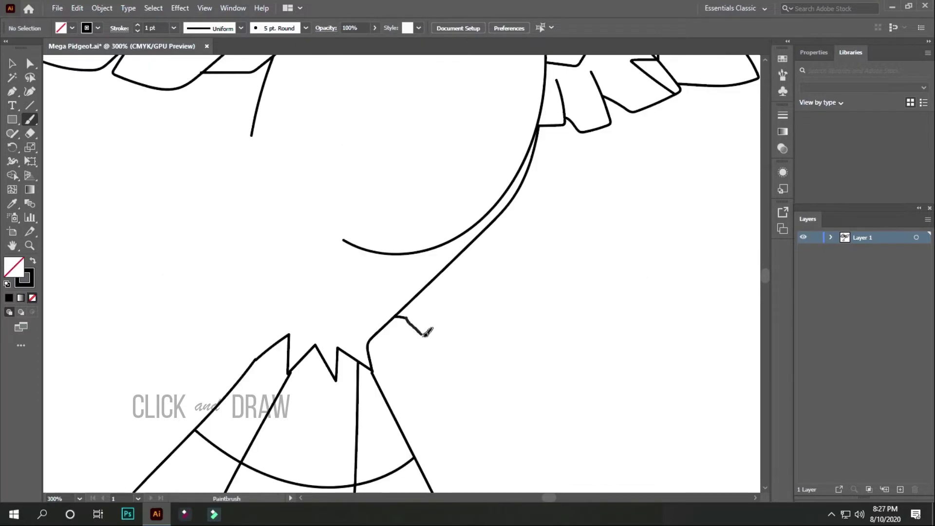
pyautogui.moveTo(536, 324); pyautogui.dragTo(493, 222)
# - Paintbrush the first hooked claw strokes and foot outline below the leg tuft
pyautogui.moveTo(447, 308); pyautogui.dragTo(467, 310)
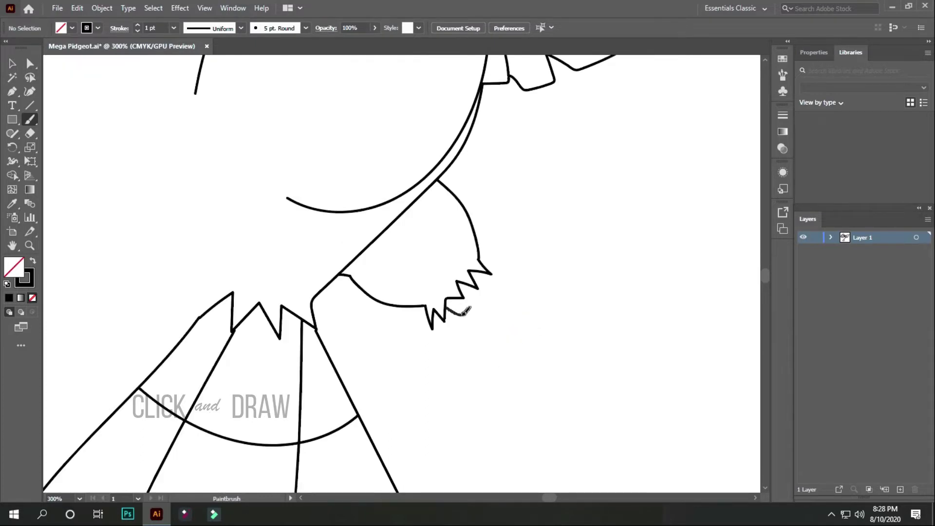
pyautogui.moveTo(536, 398)
pyautogui.mouseDown()
pyautogui.moveTo(543, 332)
pyautogui.moveTo(580, 340)
pyautogui.mouseUp()
pyautogui.moveTo(581, 340); pyautogui.dragTo(616, 357)
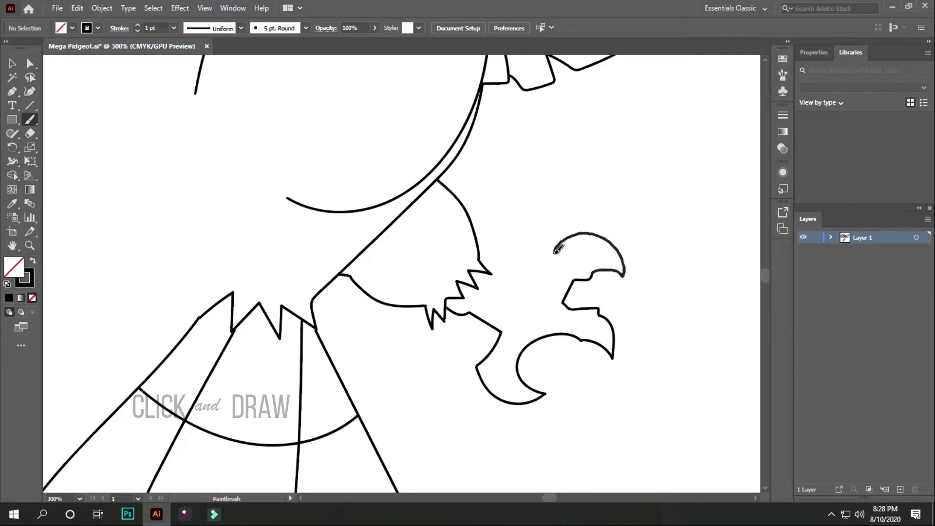
pyautogui.moveTo(492, 274)
pyautogui.mouseDown()
pyautogui.moveTo(523, 240)
pyautogui.moveTo(553, 252)
pyautogui.mouseUp()
pyautogui.moveTo(551, 252)
pyautogui.mouseDown()
pyautogui.moveTo(533, 276)
pyautogui.moveTo(556, 253)
pyautogui.mouseUp()
pyautogui.moveTo(597, 238); pyautogui.dragTo(600, 266)
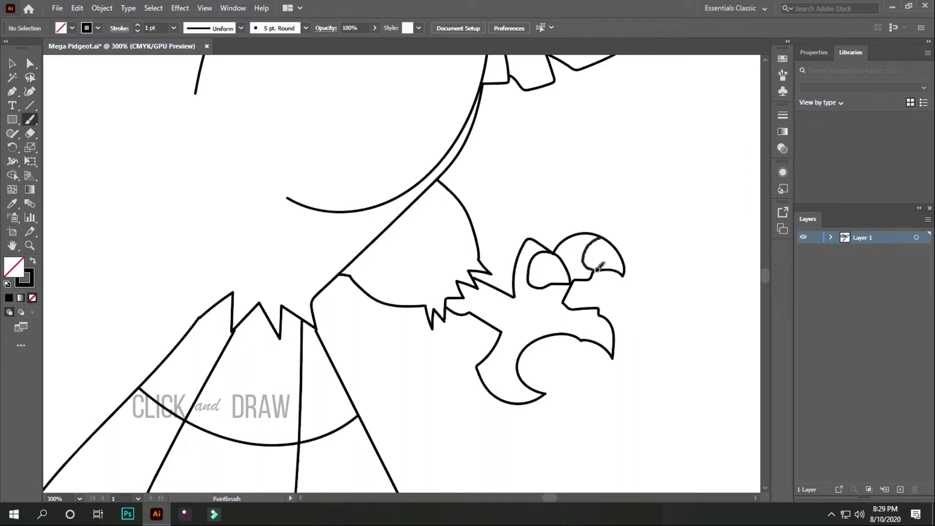
# - Zoom in and draw the diamond-shaped toe segments and triangular claw tips
pyautogui.hotkey('ctrl', '=')
pyautogui.moveTo(346, 161); pyautogui.dragTo(331, 220)
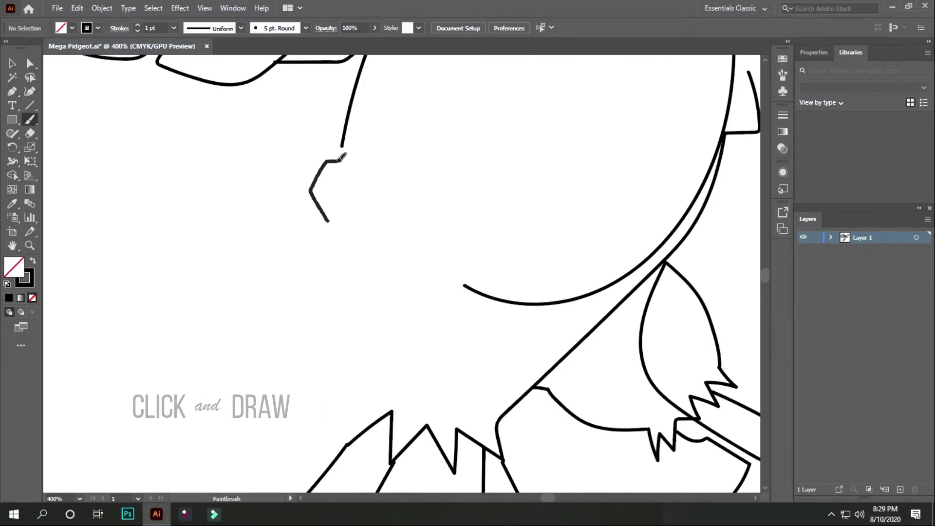
pyautogui.moveTo(247, 223); pyautogui.dragTo(235, 294)
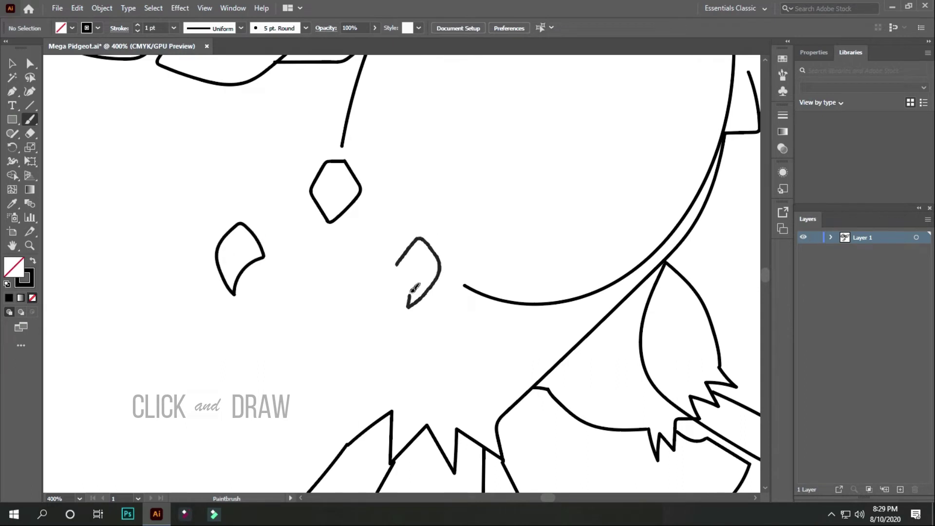
pyautogui.moveTo(415, 287); pyautogui.dragTo(396, 265)
pyautogui.moveTo(303, 332); pyautogui.dragTo(303, 336)
pyautogui.moveTo(298, 389); pyautogui.dragTo(322, 402)
pyautogui.moveTo(355, 305); pyautogui.dragTo(408, 283)
# - Draw the large foot curve, its jagged edge and the toe lines between the claws
pyautogui.moveTo(346, 374)
pyautogui.mouseDown()
pyautogui.moveTo(411, 368)
pyautogui.moveTo(464, 285)
pyautogui.mouseUp()
pyautogui.moveTo(358, 378); pyautogui.dragTo(373, 394)
pyautogui.moveTo(363, 244); pyautogui.dragTo(439, 258)
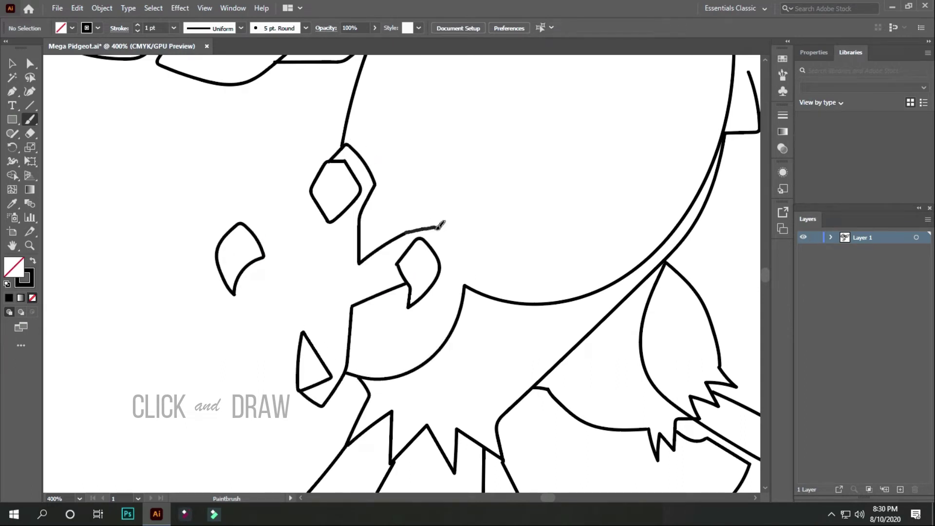
pyautogui.moveTo(229, 231); pyautogui.dragTo(287, 235)
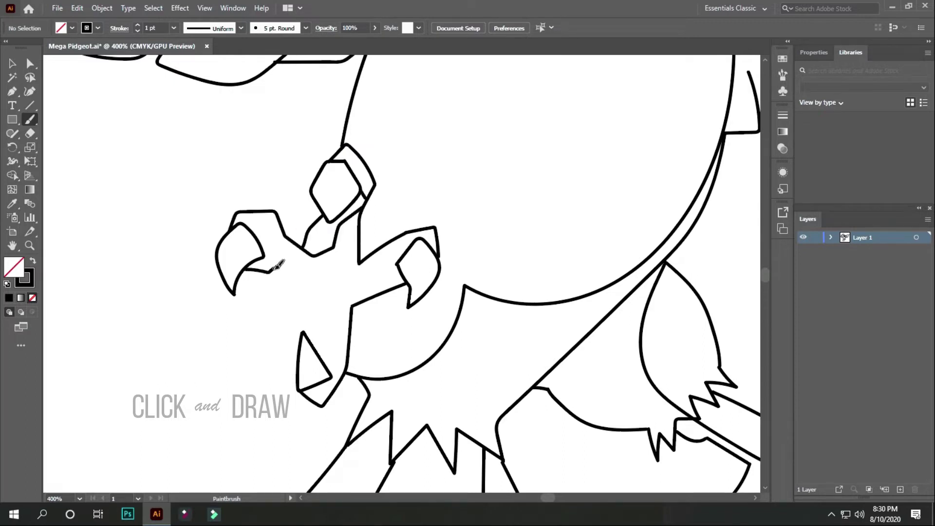
pyautogui.scroll(1, 319, 266)
pyautogui.moveTo(288, 280)
pyautogui.mouseDown()
pyautogui.moveTo(300, 370)
pyautogui.moveTo(385, 292)
pyautogui.moveTo(444, 281)
pyautogui.mouseUp()
pyautogui.moveTo(380, 233); pyautogui.dragTo(401, 246)
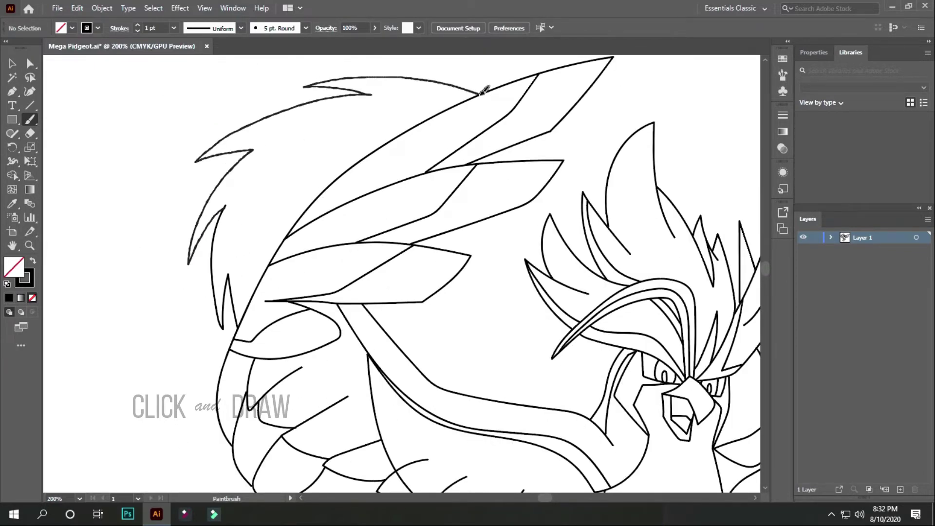
# - Paintbrush the top crest plume and several curved plume lines sweeping across the head
pyautogui.moveTo(541, 134); pyautogui.dragTo(606, 202)
pyautogui.moveTo(254, 285); pyautogui.dragTo(439, 113)
pyautogui.moveTo(521, 144); pyautogui.dragTo(549, 155)
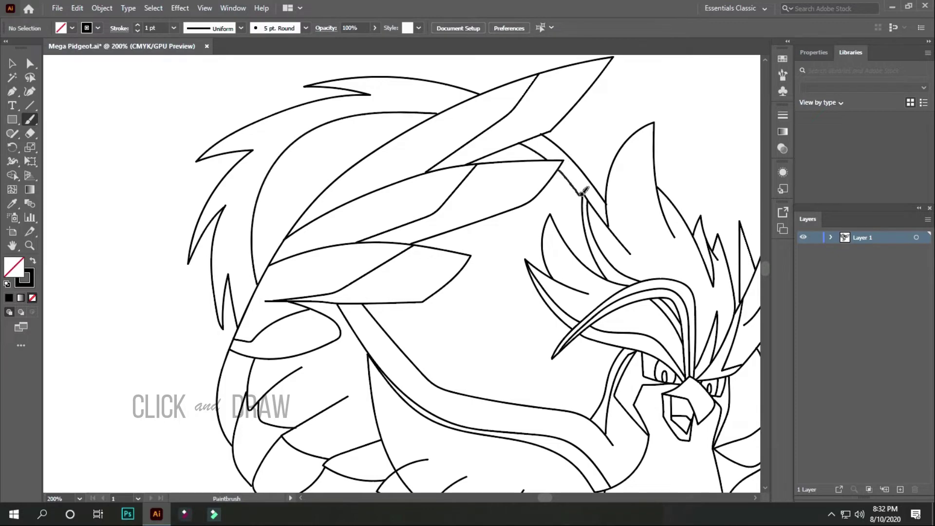
pyautogui.moveTo(268, 263); pyautogui.dragTo(394, 137)
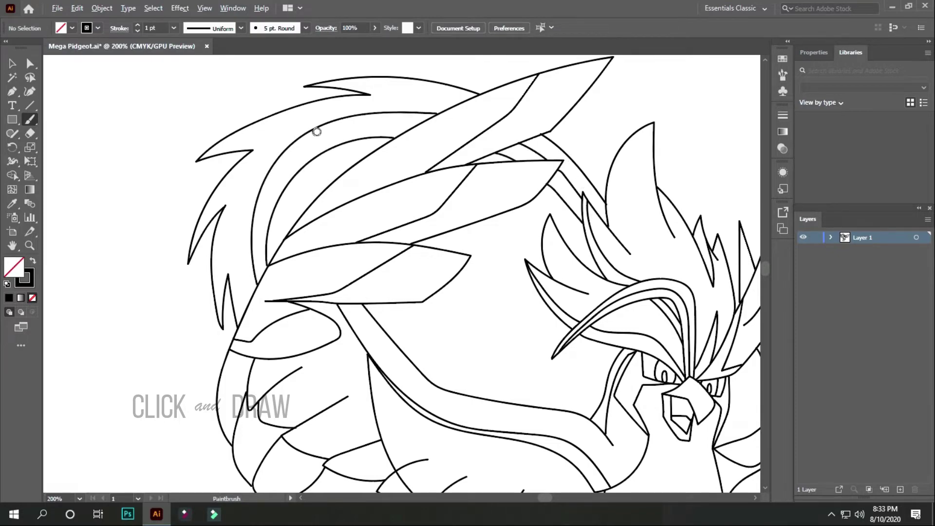
pyautogui.moveTo(275, 341); pyautogui.dragTo(209, 429)
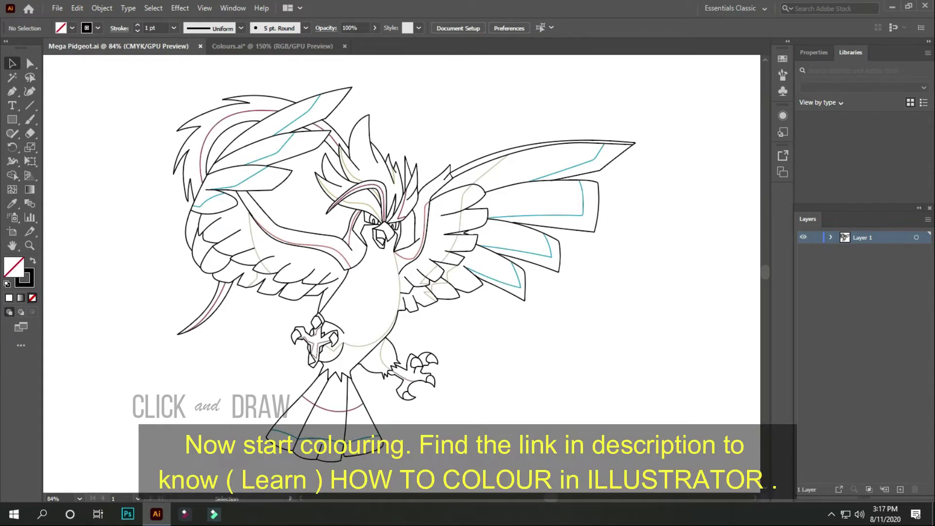
# - Select all the line art and bring up the Pathfinder panel
pyautogui.hotkey('ctrl', 'a')
pyautogui.click(102, 8)
pyautogui.click(232, 8)
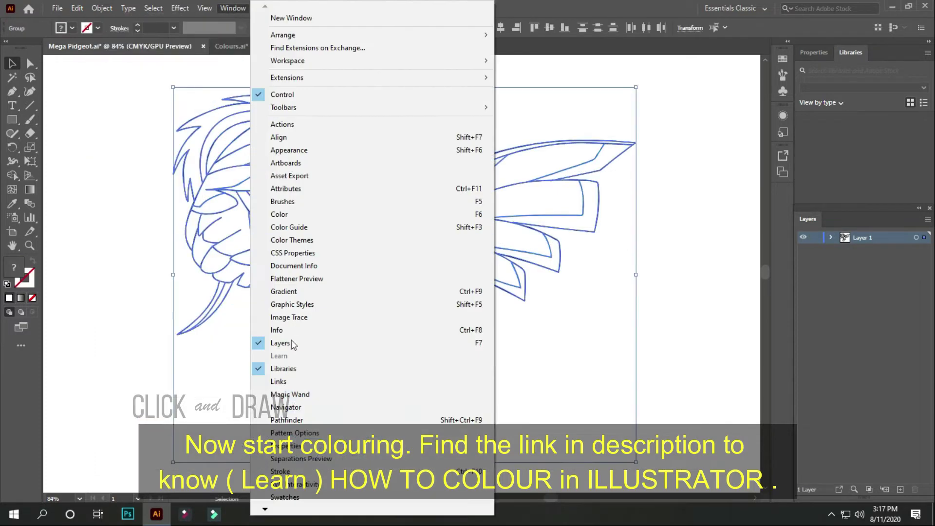
pyautogui.click(272, 475)
# - Draw a green rectangle covering the whole bird and send it behind the line art
pyautogui.click(670, 131)
pyautogui.press('m')
pyautogui.moveTo(128, 75); pyautogui.dragTo(651, 467)
pyautogui.click(61, 27)
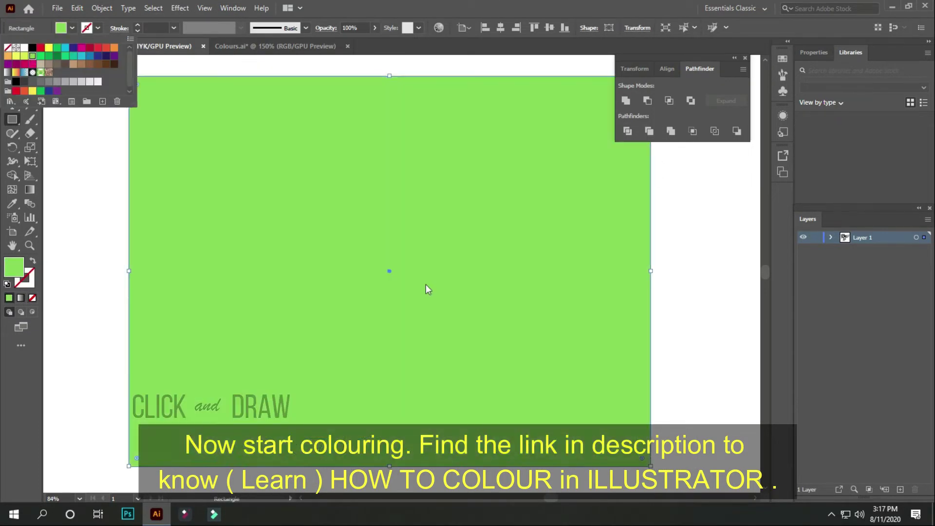
pyautogui.rightClick(453, 250)
pyautogui.click(614, 482)
# - Merge everything with Pathfinder, then delete the outer green background and a small leftover piece
pyautogui.press('v')
pyautogui.hotkey('ctrl', 'a')
pyautogui.click(671, 131)
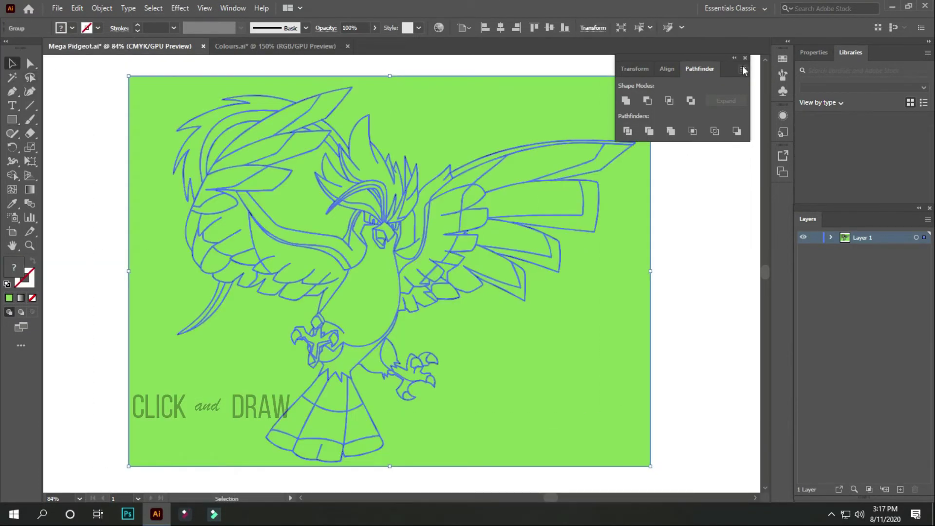
pyautogui.rightClick(576, 104)
pyautogui.click(629, 187)
pyautogui.press('Delete')
pyautogui.click(223, 146)
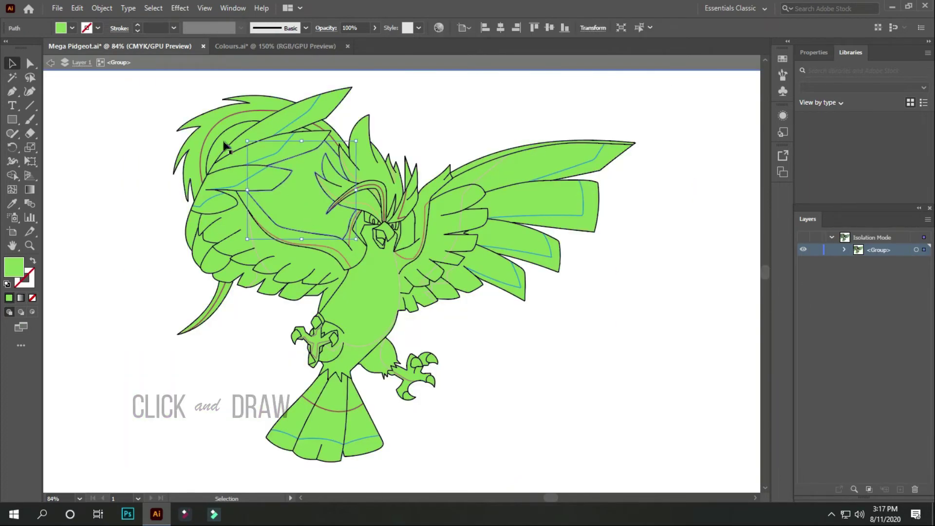
pyautogui.press('Delete')
# - Read the pale cream swatch value from the Colours.ai sheet
pyautogui.scroll(2, 429, 214)
pyautogui.scroll(2, 255, 178)
pyautogui.click(219, 192)
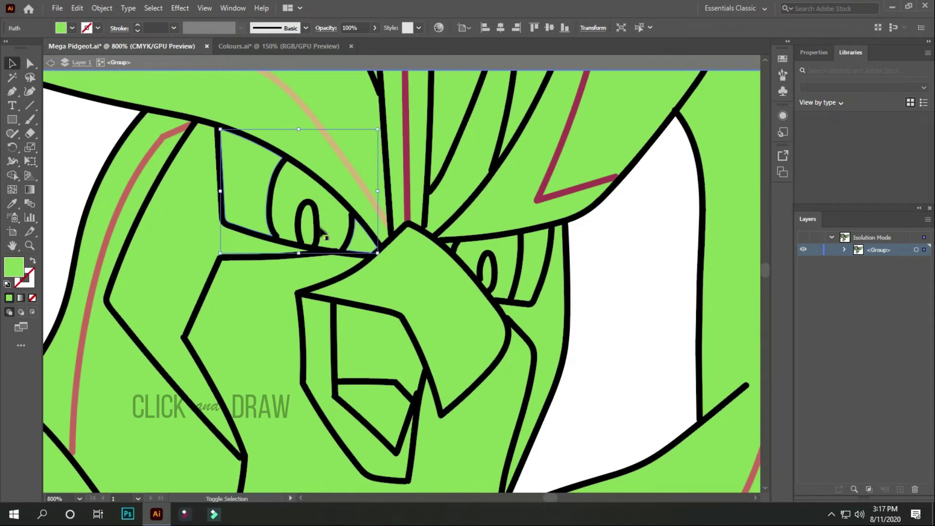
pyautogui.scroll(2, 442, 271)
pyautogui.scroll(-3, 443, 271)
pyautogui.scroll(-3, 442, 271)
pyautogui.scroll(-3, 443, 271)
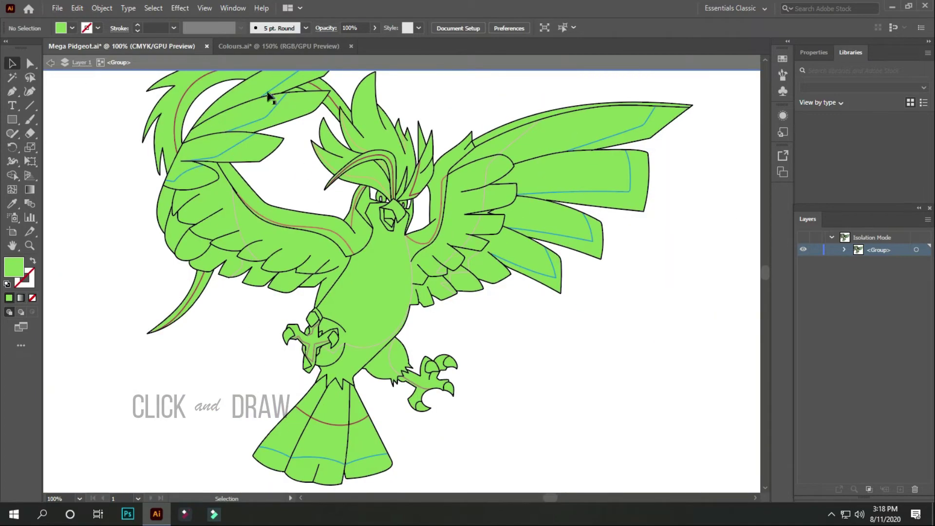
pyautogui.click(283, 45)
pyautogui.click(168, 220)
pyautogui.doubleClick(13, 267)
pyautogui.click(591, 182)
pyautogui.click(122, 46)
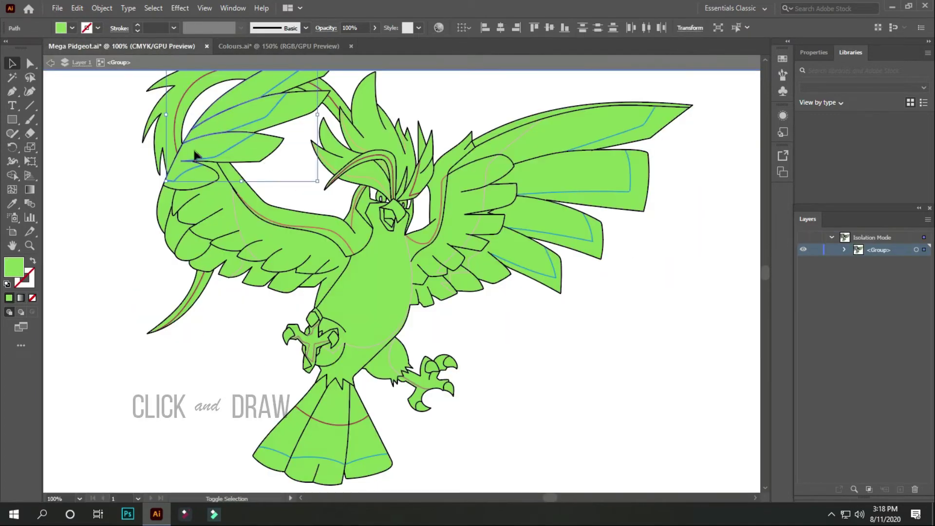
# - Fill the lower wing feathers, belly and leg with pale cream
pyautogui.keyDown('shift'); pyautogui.click(217, 254); pyautogui.keyUp('shift')
pyautogui.keyDown('shift'); pyautogui.click(244, 261); pyautogui.keyUp('shift')
pyautogui.keyDown('shift'); pyautogui.click(360, 292); pyautogui.keyUp('shift')
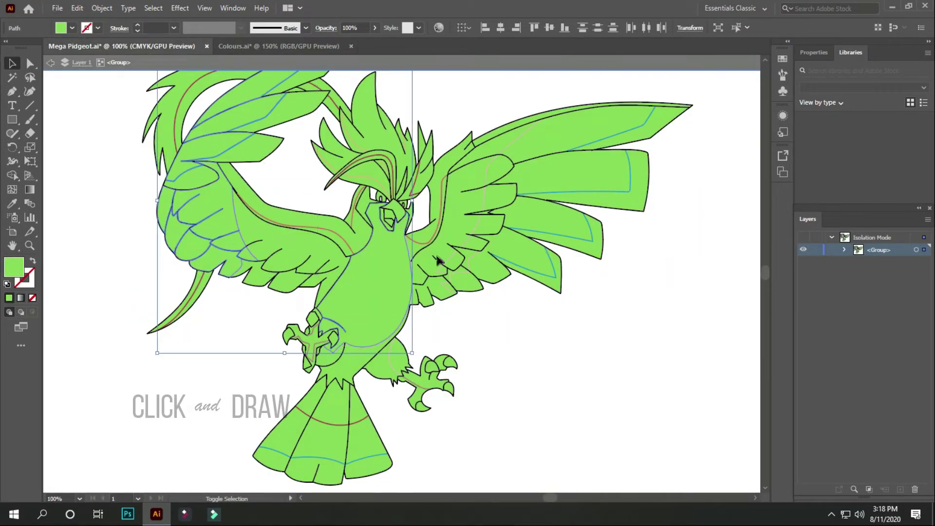
pyautogui.doubleClick(14, 266)
pyautogui.click(602, 182)
# - Fill the upper and lower right-wing feathers with cream too
pyautogui.hotkey('ctrl', '+')
pyautogui.click(502, 205)
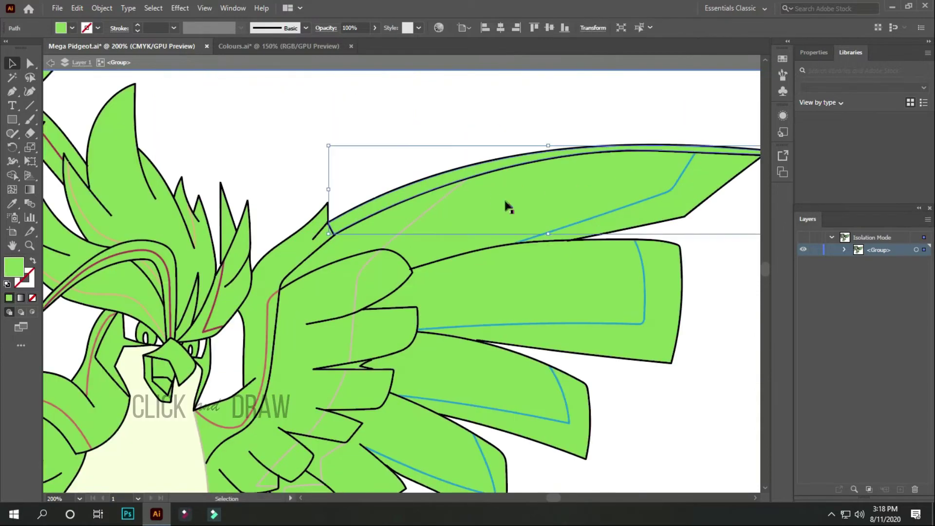
pyautogui.keyDown('shift'); pyautogui.click(415, 296); pyautogui.keyUp('shift')
pyautogui.scroll(-3, 416, 298)
pyautogui.keyDown('shift'); pyautogui.click(359, 278); pyautogui.keyUp('shift')
pyautogui.keyDown('shift'); pyautogui.click(334, 365); pyautogui.keyUp('shift')
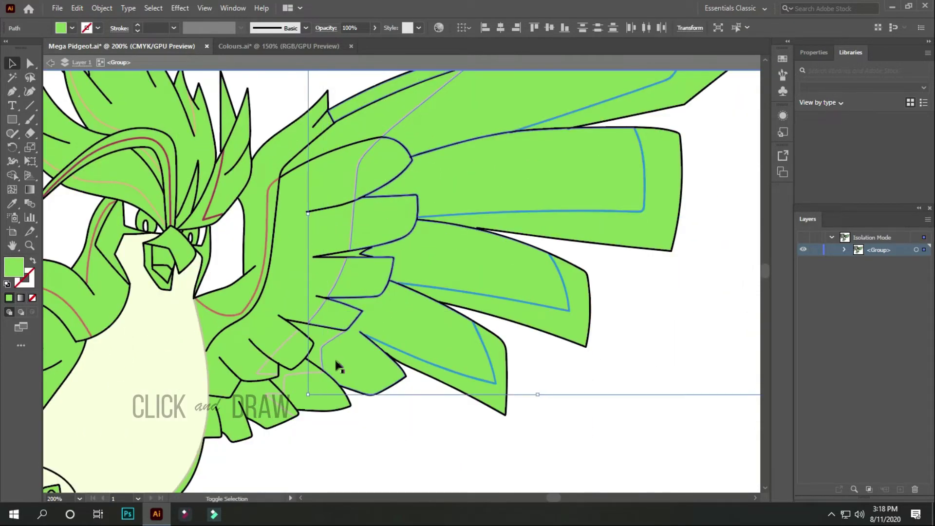
pyautogui.keyDown('shift'); pyautogui.click(300, 348); pyautogui.keyUp('shift')
pyautogui.hotkey('ctrl', '-')
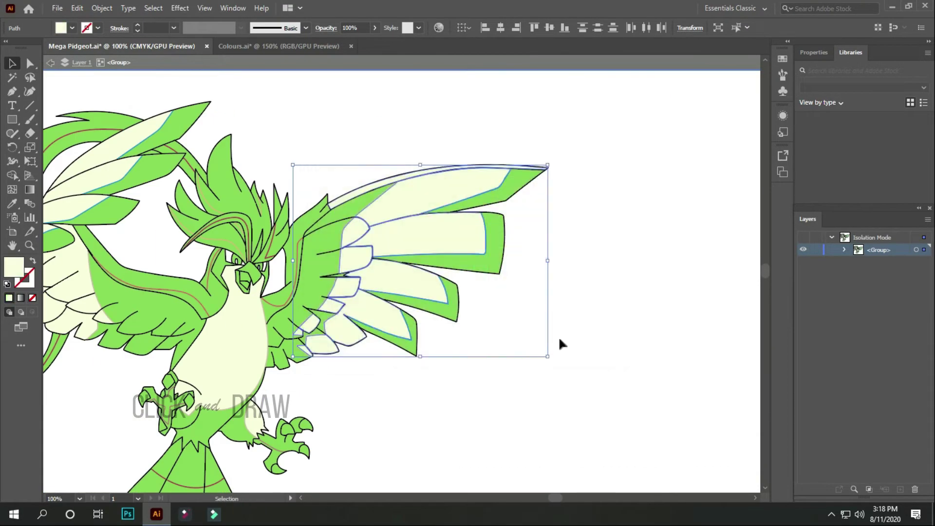
pyautogui.click(560, 336)
# - Select a small foot piece and adjust its fill in the Color Picker
pyautogui.scroll(-2, 480, 270)
pyautogui.scroll(5, 168, 399)
pyautogui.scroll(-4, 223, 315)
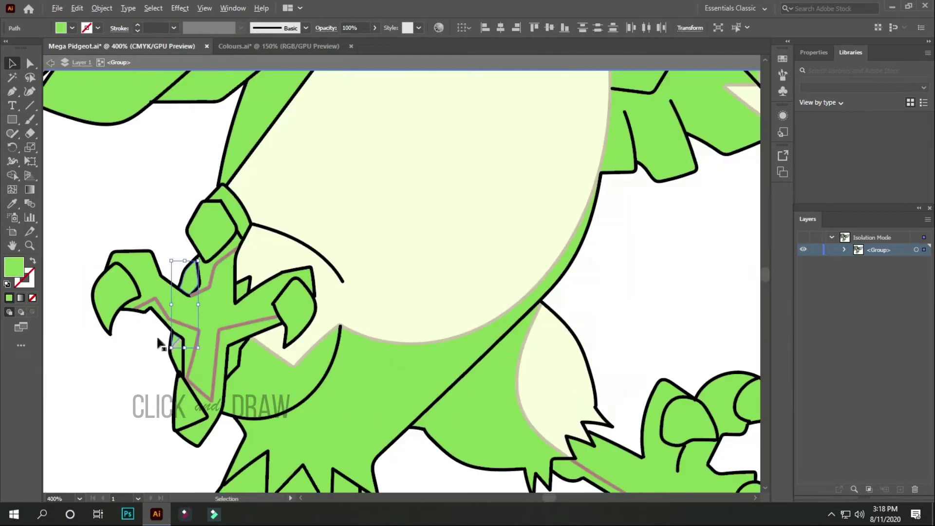
pyautogui.click(205, 329)
pyautogui.doubleClick(13, 266)
pyautogui.click(590, 184)
pyautogui.click(539, 318)
pyautogui.hotkey('ctrl', '1')
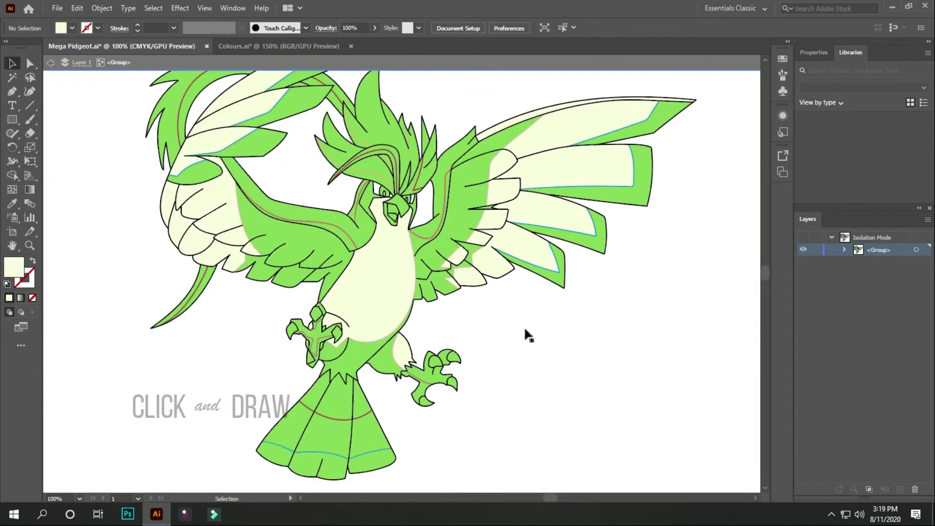
# - Copy the beige swatch value from the Colours.ai sheet
pyautogui.click(278, 46)
pyautogui.click(247, 221)
pyautogui.doubleClick(13, 267)
pyautogui.click(603, 184)
pyautogui.click(122, 46)
# - Fill the inner parts of both wings with the pasted beige colour
pyautogui.scroll(3, 276, 262)
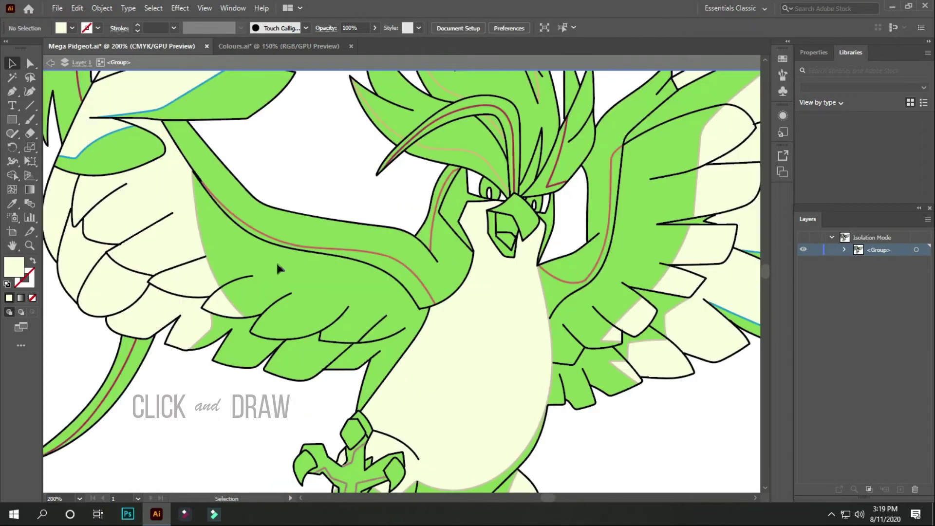
pyautogui.click(246, 342)
pyautogui.scroll(-1, 341, 263)
pyautogui.keyDown('shift'); pyautogui.click(510, 226); pyautogui.keyUp('shift')
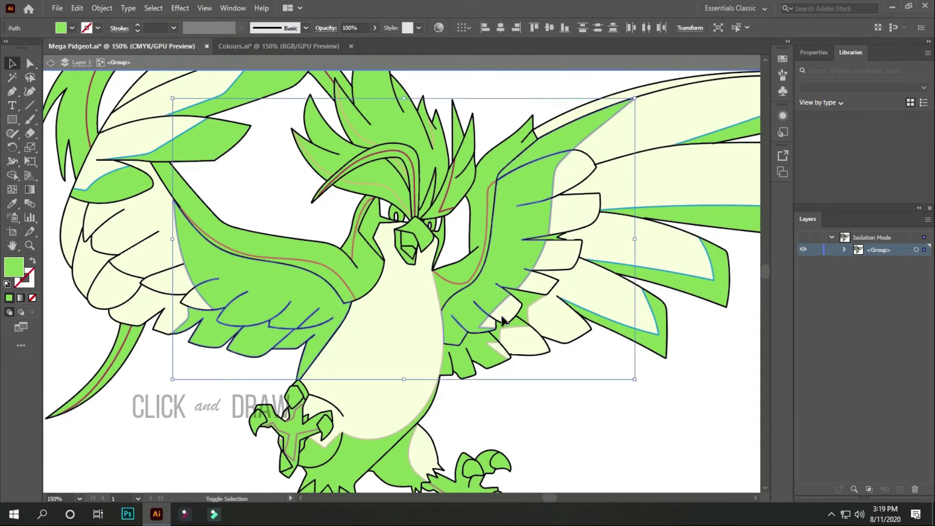
pyautogui.scroll(3, 542, 310)
pyautogui.scroll(-1, 544, 310)
pyautogui.scroll(-1, 544, 310)
pyautogui.scroll(-1, 544, 309)
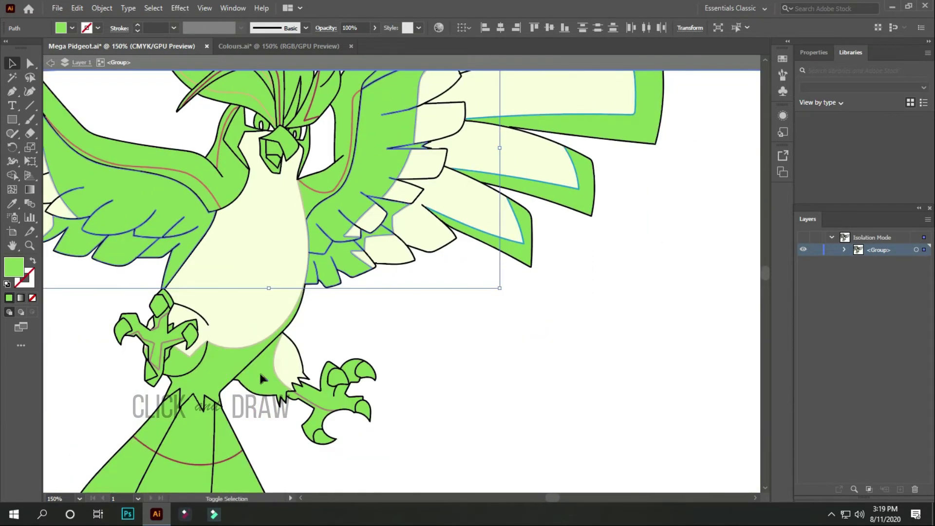
pyautogui.doubleClick(13, 269)
pyautogui.hotkey('ctrl', 'v')
pyautogui.press('Return')
pyautogui.click(623, 302)
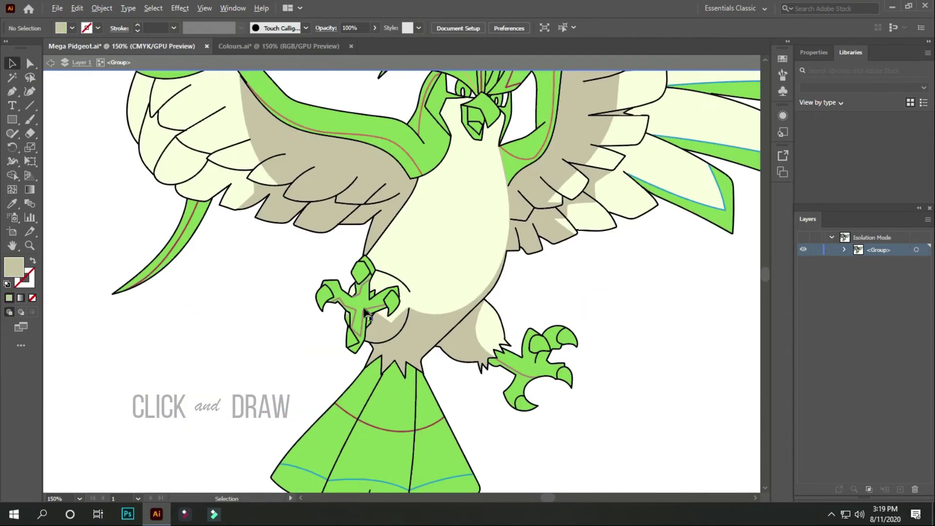
# - Select a small claw segment and bring up its fill colour picker
pyautogui.scroll(5, 244, 318)
pyautogui.click(273, 331)
pyautogui.doubleClick(14, 269)
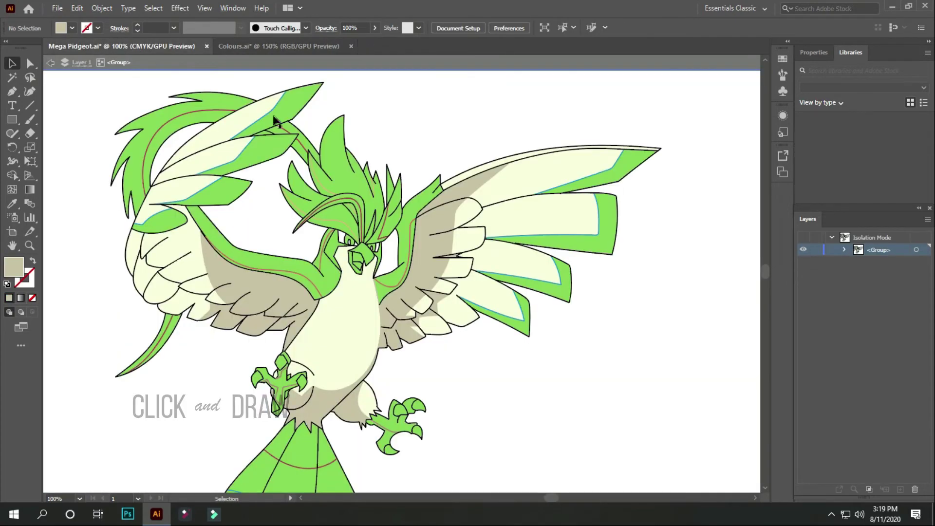
# - Marquee-select the wing feather shapes and give them the blue fill 2E97D1
pyautogui.moveTo(132, 84)
pyautogui.mouseDown()
pyautogui.moveTo(328, 198)
pyautogui.moveTo(526, 334)
pyautogui.moveTo(563, 292)
pyautogui.mouseUp()
pyautogui.scroll(-3, 300, 430)
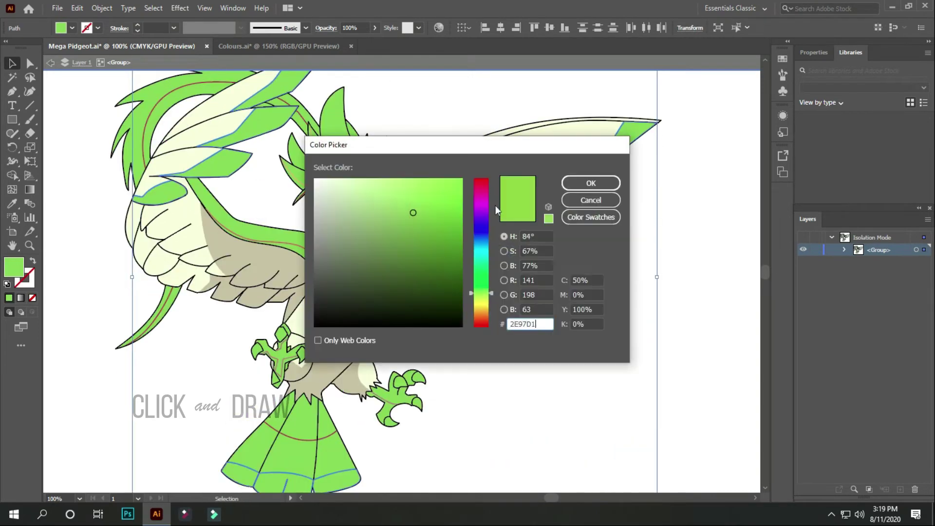
pyautogui.click(227, 48)
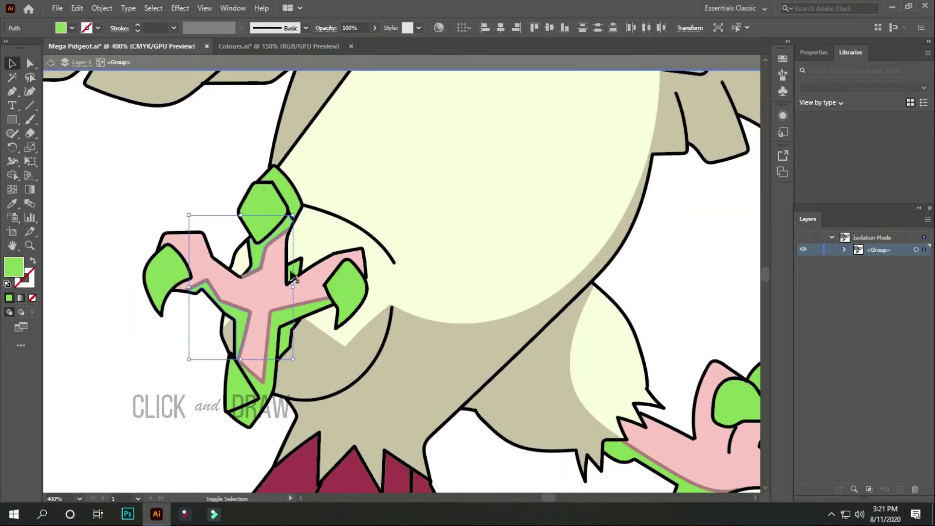
# - Scroll to the feet and select the green ankle band on the right foot
pyautogui.keyDown('alt'); pyautogui.scroll(2, 292, 277); pyautogui.keyUp('alt')
pyautogui.keyDown('alt'); pyautogui.scroll(-2, 135, 283); pyautogui.keyUp('alt')
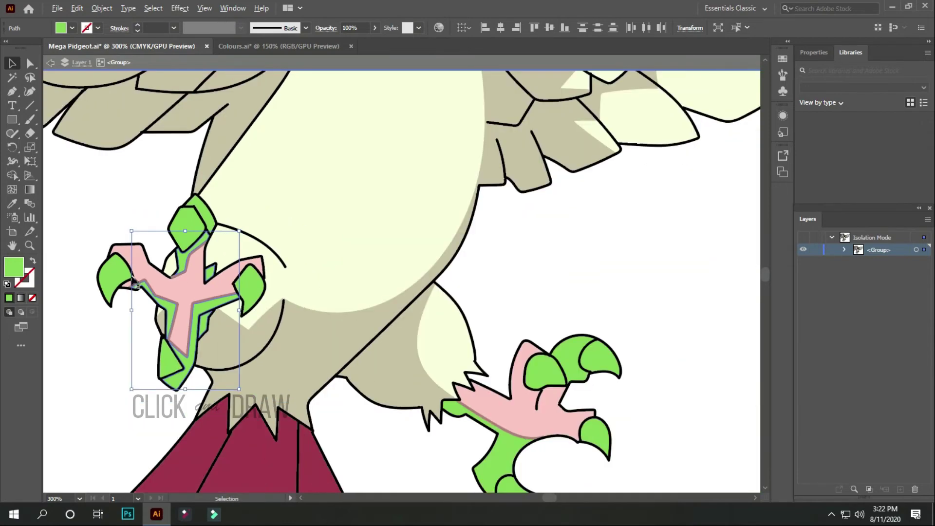
pyautogui.scroll(5, 366, 358)
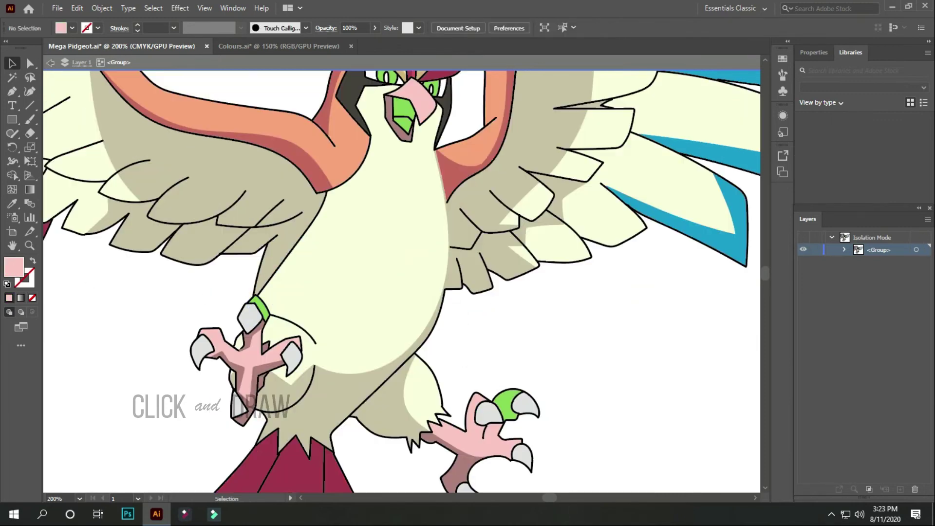
pyautogui.click(258, 310)
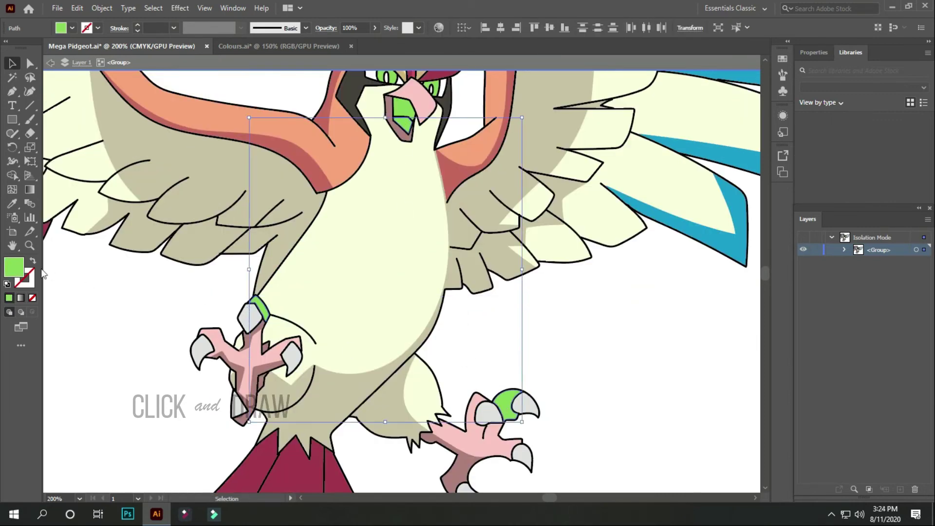